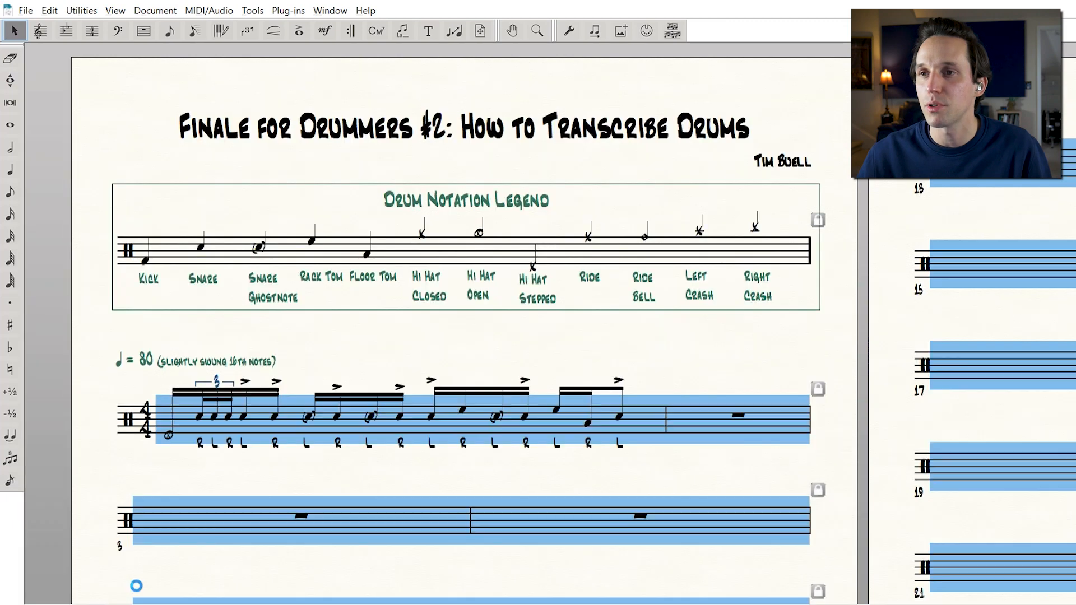
# Enter two crash-and-kick eighth notes on beat 1 of measure 2 and a snare drum sixteenth on beat 2
pyautogui.click(567, 343)
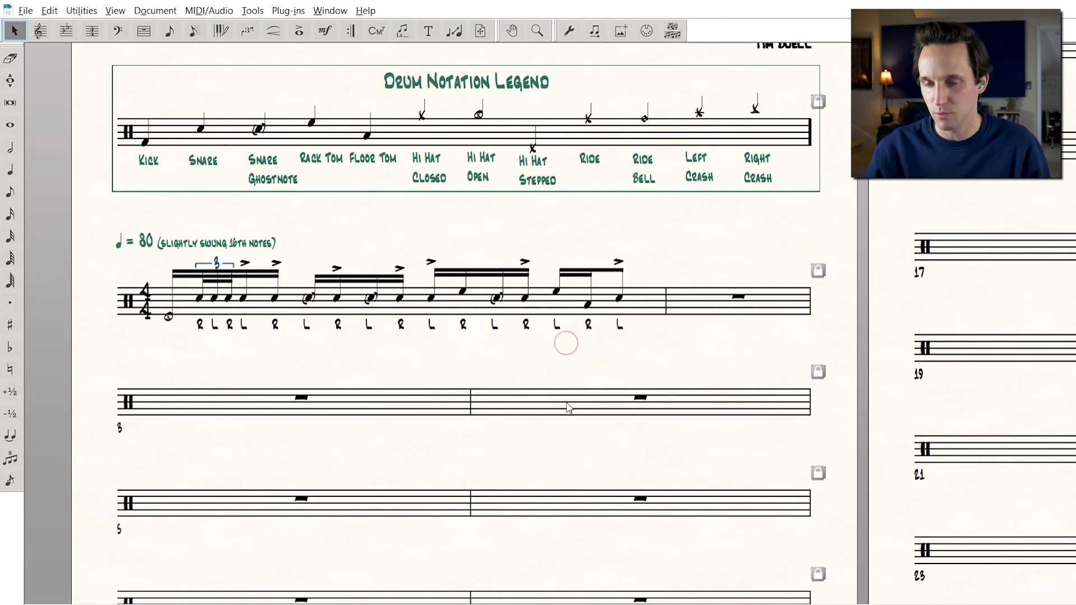
pyautogui.hotkey('ctrl', '=')
pyautogui.hotkey('ctrl', '=')
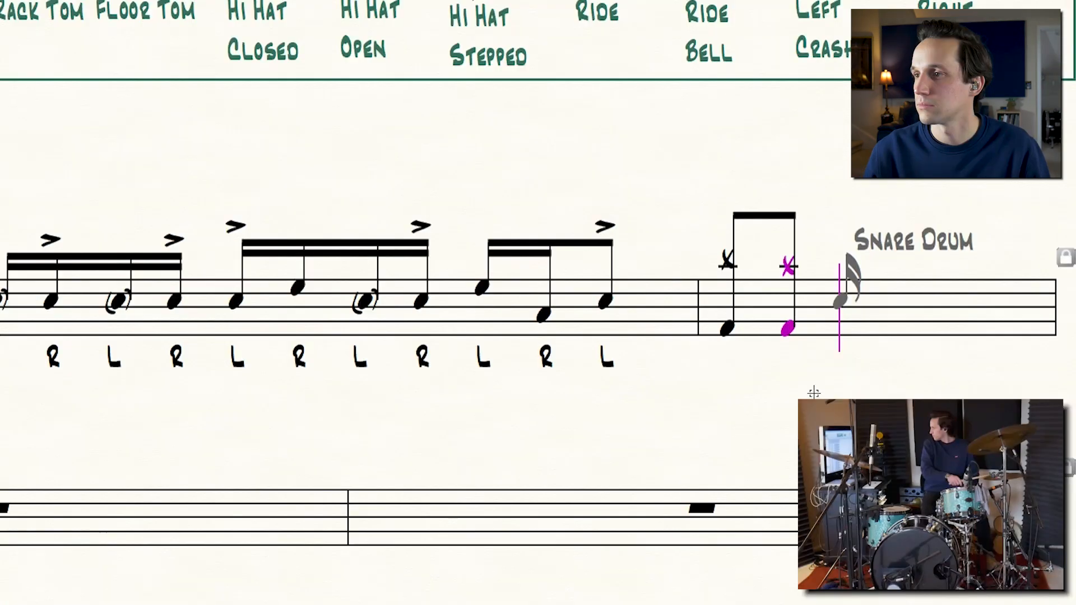
pyautogui.press('Up')
pyautogui.press('Up')
pyautogui.press('Up')
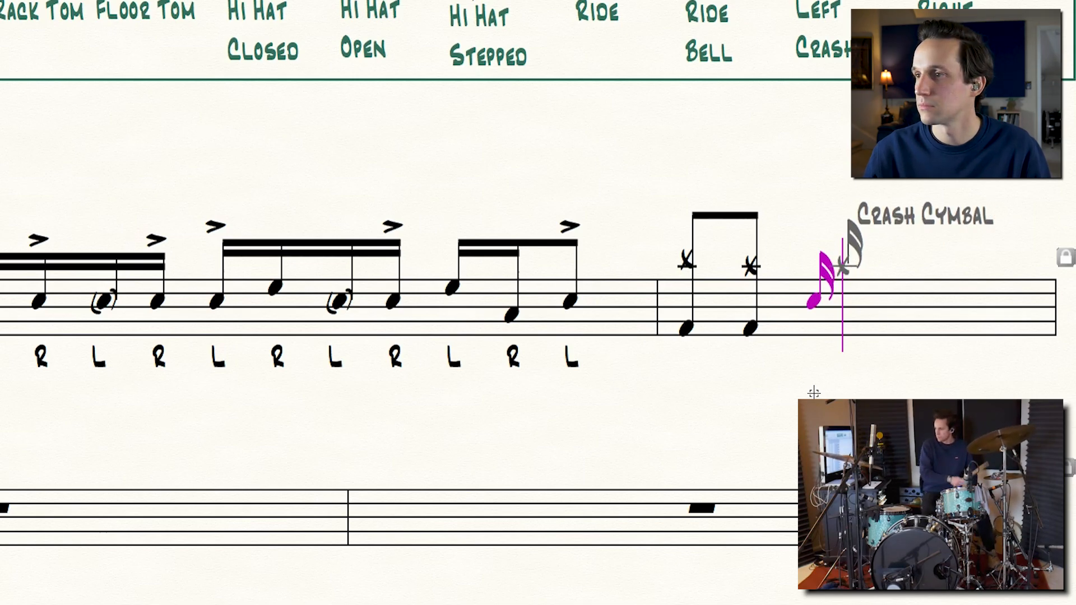
# Fill the rest of measure 2 after the snare with eleven closed hi-hat sixteenth notes
pyautogui.press('y')
pyautogui.press('Down')
pyautogui.press('Down')
pyautogui.press('y')
pyautogui.press('Right')
pyautogui.press('Right')
pyautogui.press('Down')
pyautogui.press('Down')
pyautogui.press('Return')
pyautogui.press('Return')
pyautogui.press('Return')
pyautogui.press('Return')
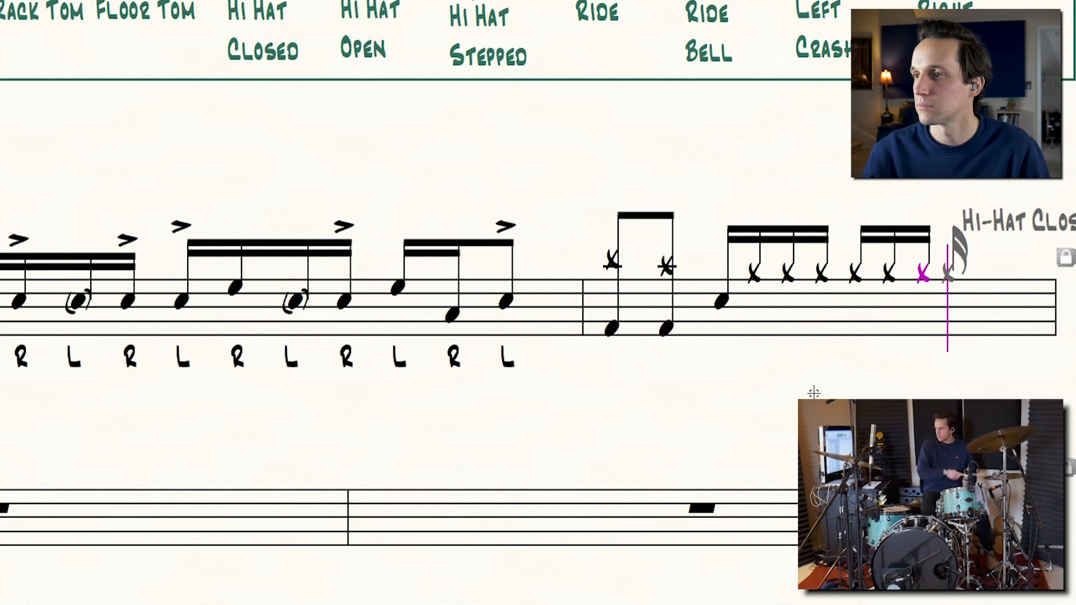
pyautogui.press('Return')
pyautogui.press('Return')
pyautogui.press('Return')
pyautogui.press('Return')
pyautogui.press('Return')
pyautogui.press('Escape')
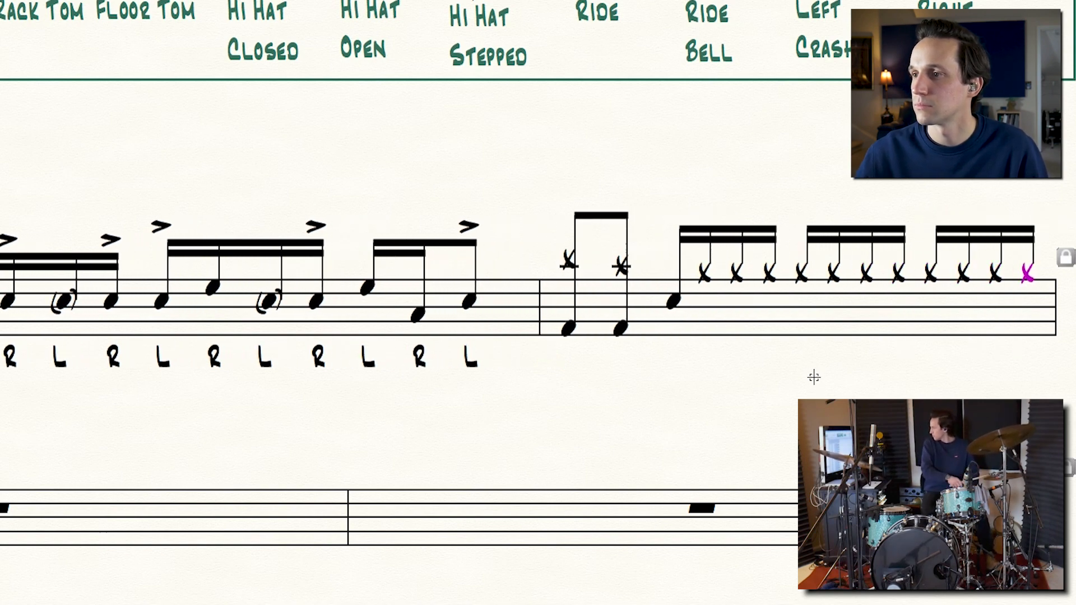
# In measure 2, add kicks on beat 2's last sixteenth and beat 3's last two sixteenths, plus a snare ghost stroke on beat 3's second sixteenth
pyautogui.doubleClick(717, 339)
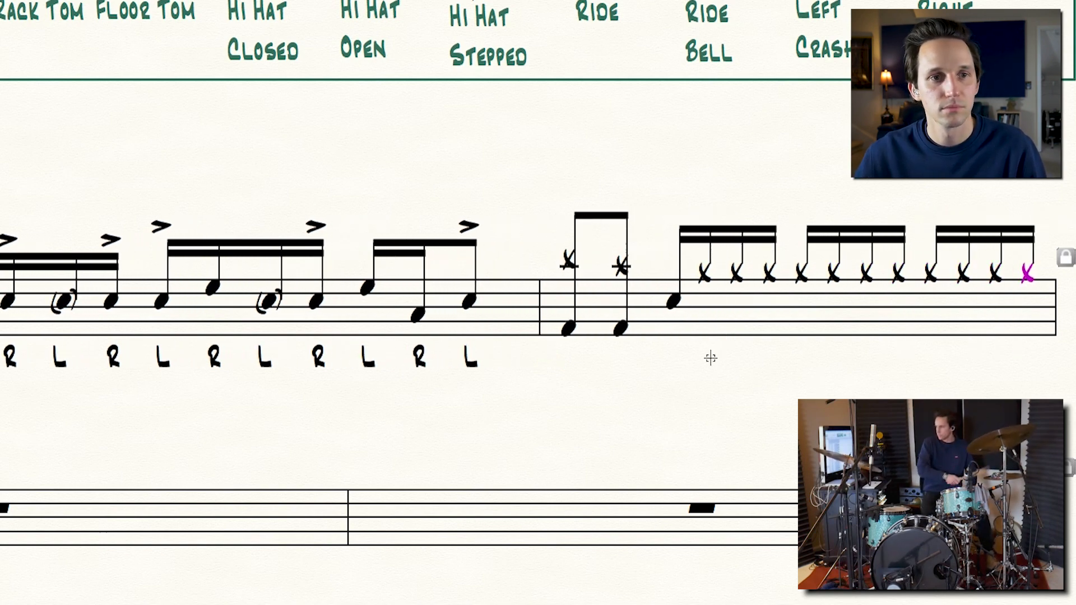
pyautogui.click(770, 336)
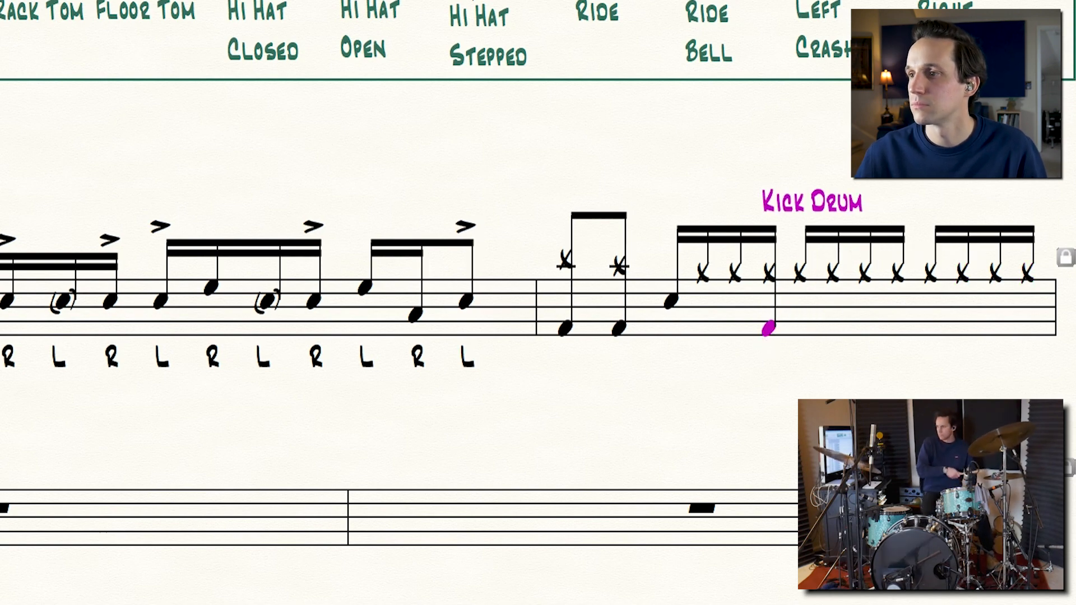
pyautogui.click(832, 303)
pyautogui.click(853, 325)
pyautogui.click(892, 336)
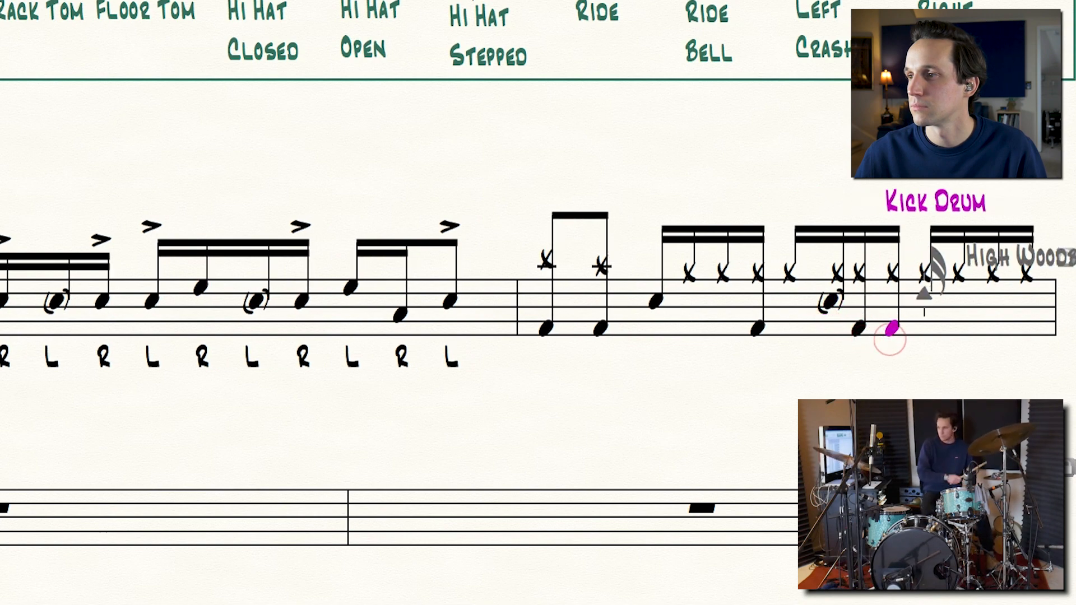
# On beat 4 of measure 2, add a snare on the first sixteenth, a kick on the second and a snare ghost stroke on the last
pyautogui.click(923, 303)
pyautogui.click(960, 330)
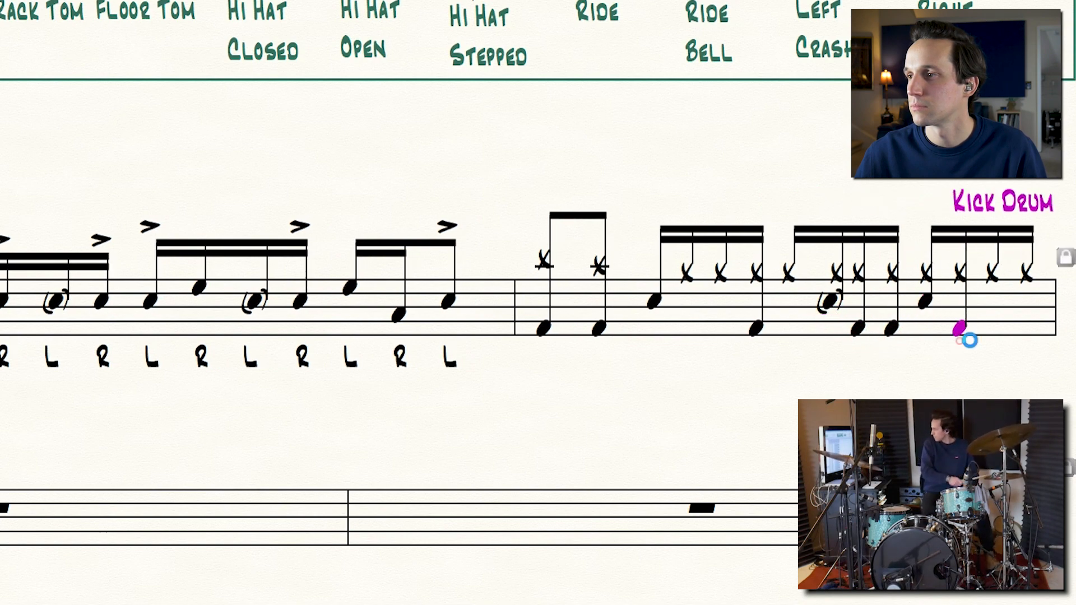
pyautogui.click(960, 274)
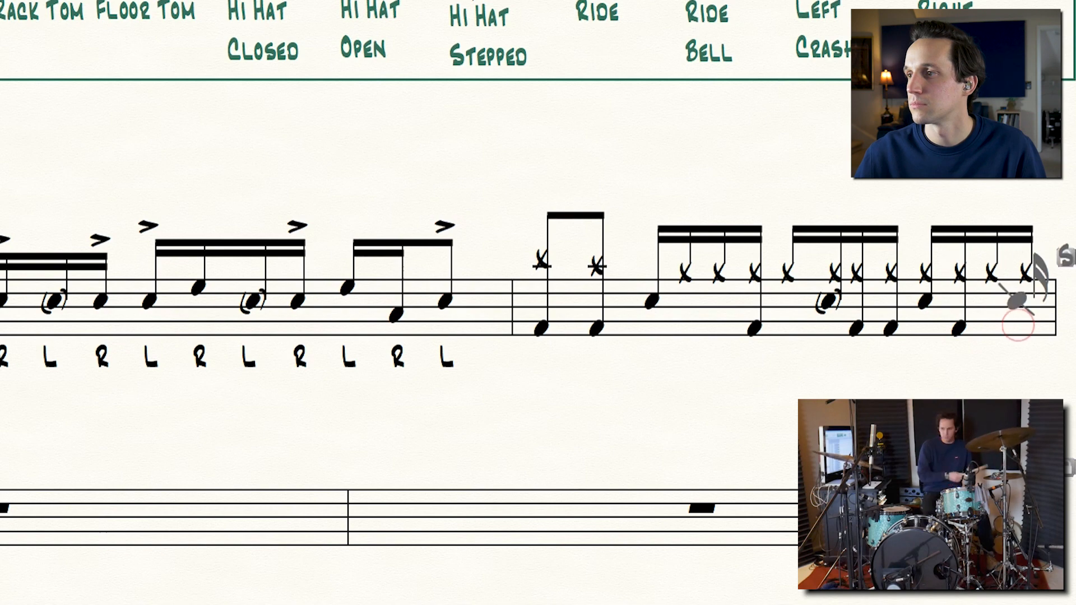
pyautogui.click(1032, 302)
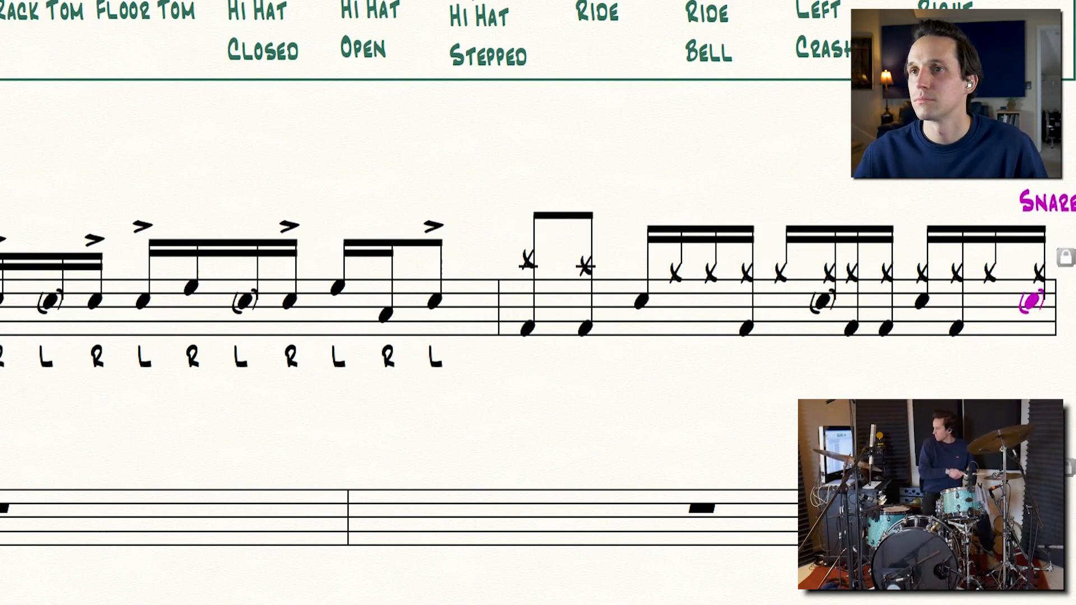
# Accent measure 2's snares on beats 2 and 4, and enter its R and L sticking, with L on a second line where both hands play
pyautogui.click(645, 300)
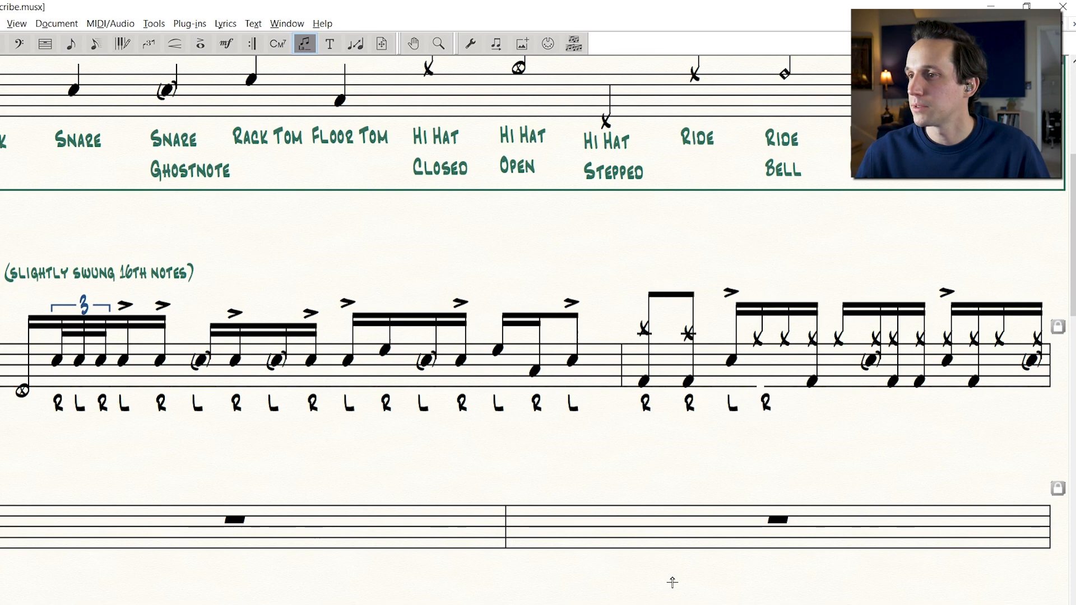
pyautogui.write('R R R ')
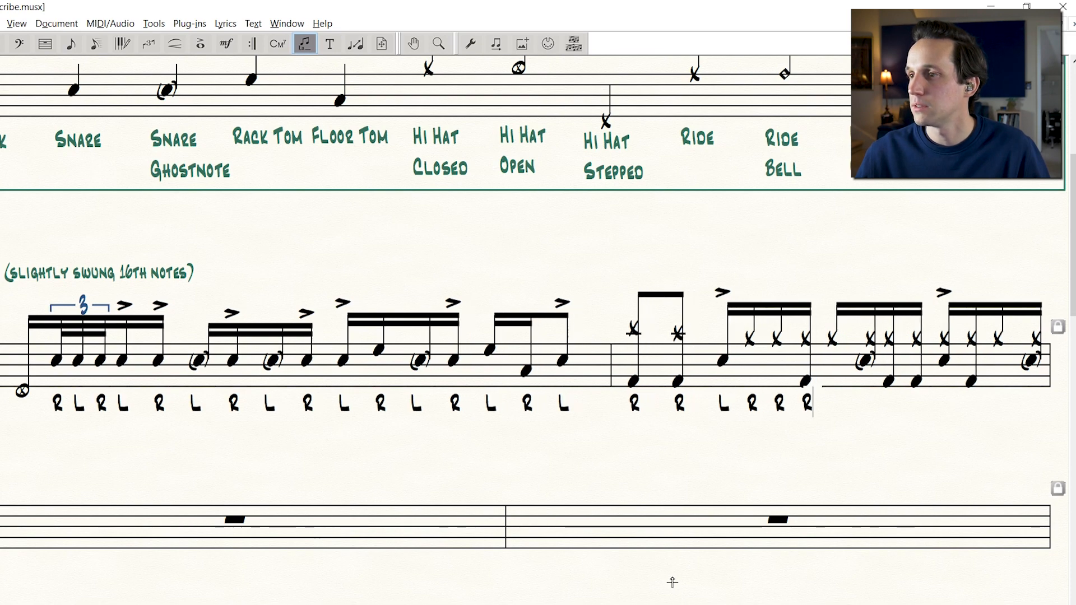
pyautogui.write('R R R')
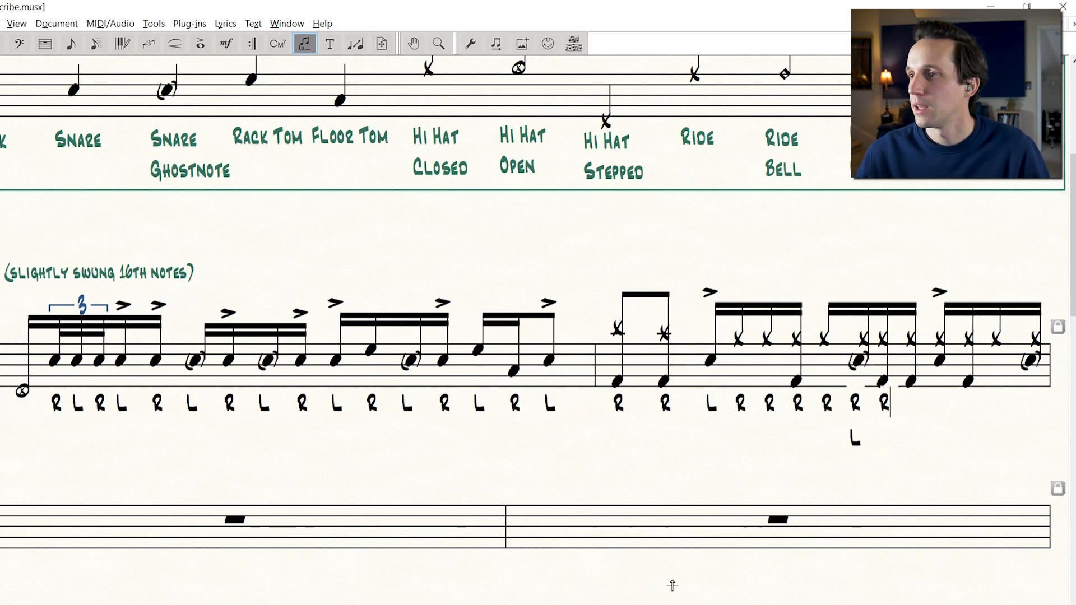
pyautogui.write(' R R R R')
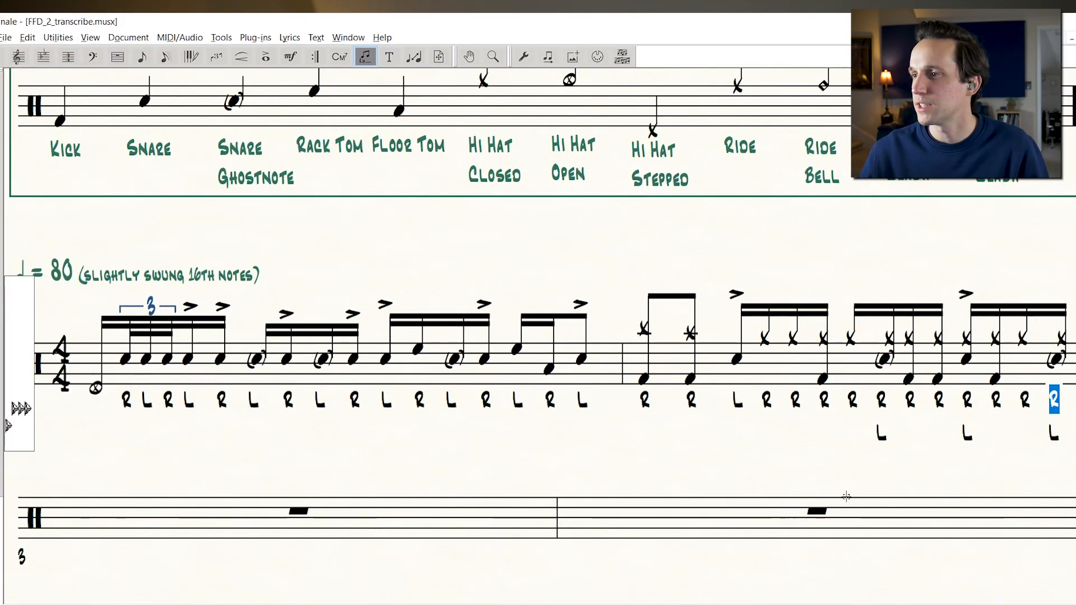
# Raise the second sticking line with the L letters closer to the R line under measure 2
pyautogui.press('Down')
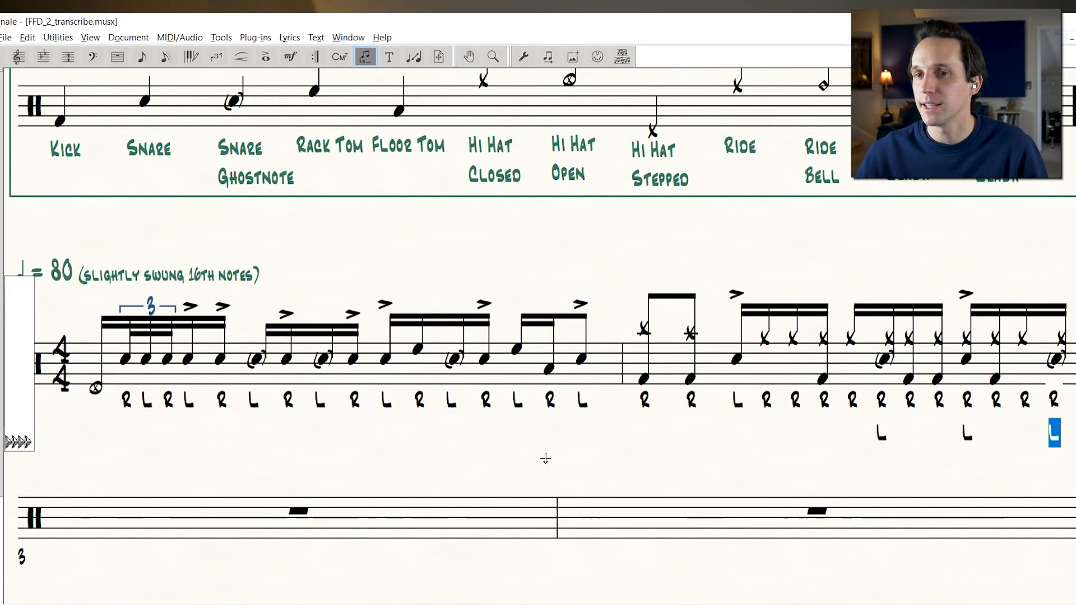
pyautogui.click(17, 441)
pyautogui.moveTo(17, 441); pyautogui.dragTo(17, 431)
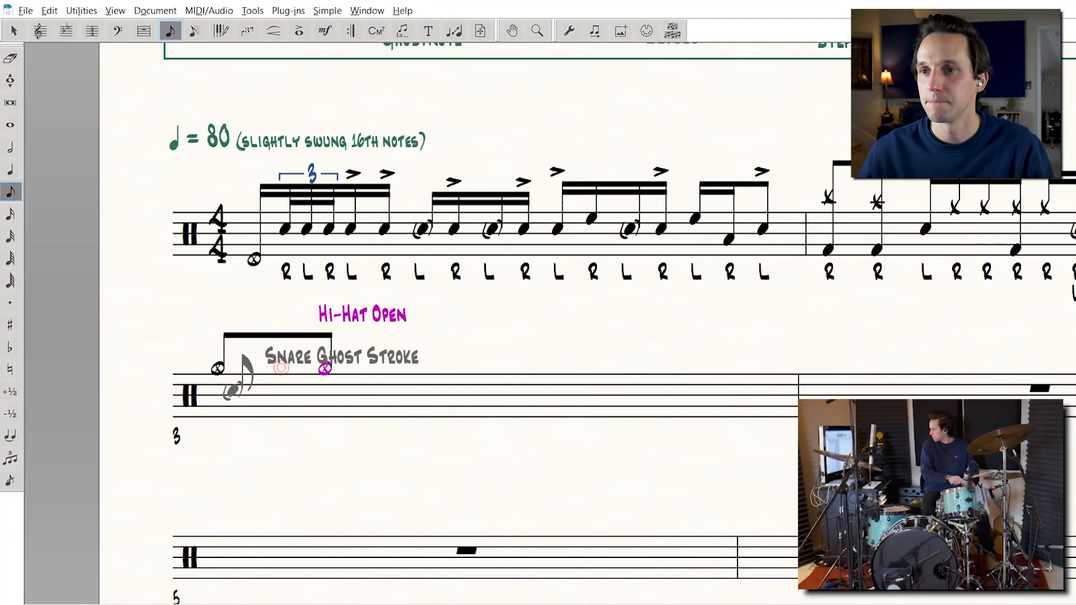
# Add kicks under measure 3's two open hi-hat eighths and a beat 2 sixteenth stacking closed hi-hat, snare and hi-hat foot
pyautogui.click(218, 415)
pyautogui.click(326, 413)
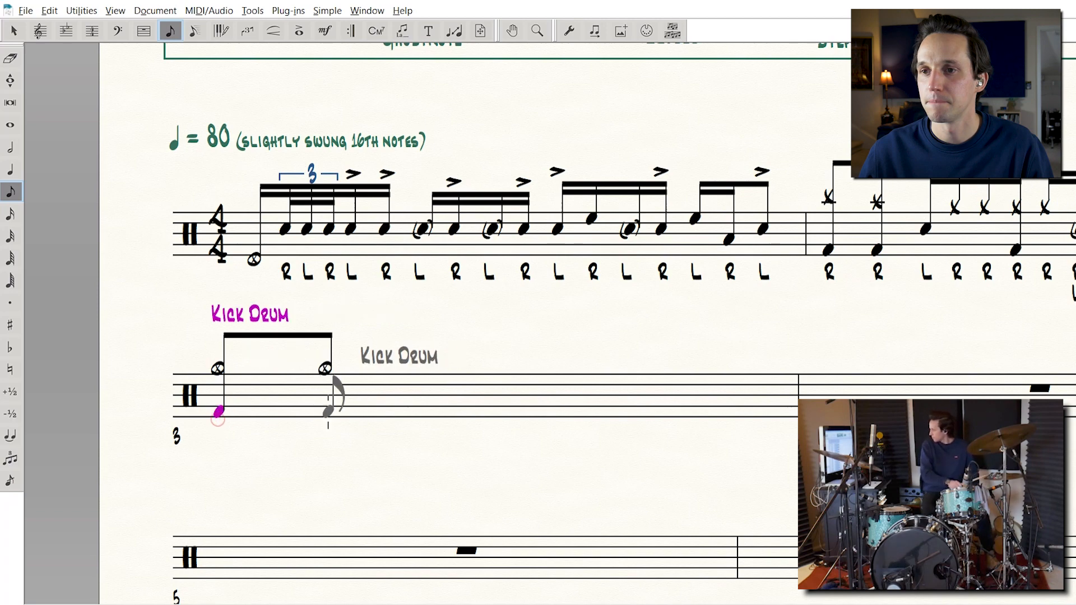
pyautogui.hotkey('alt', '4')
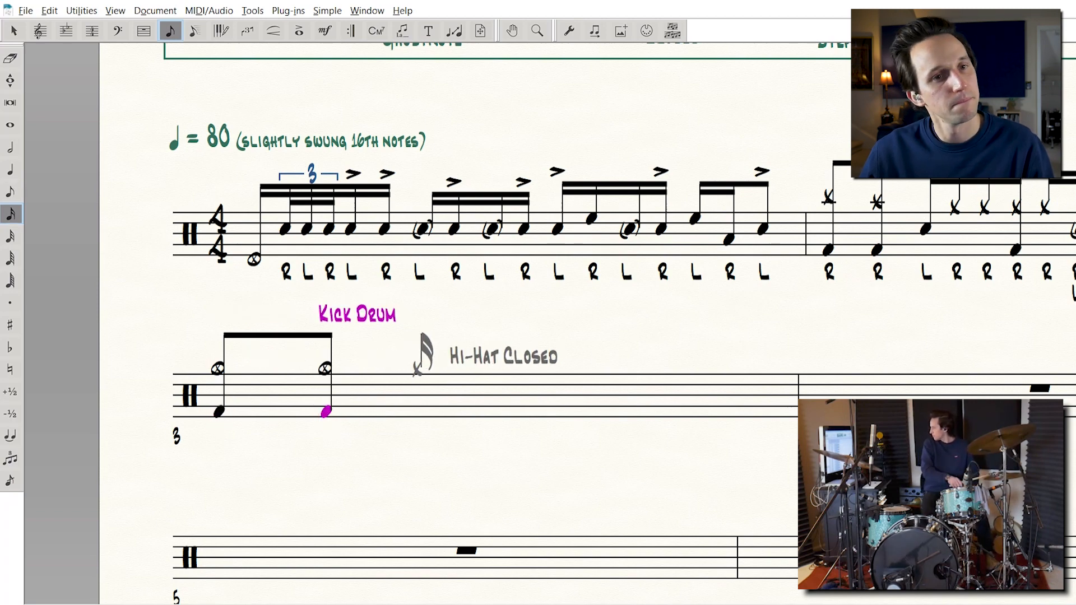
pyautogui.click(417, 368)
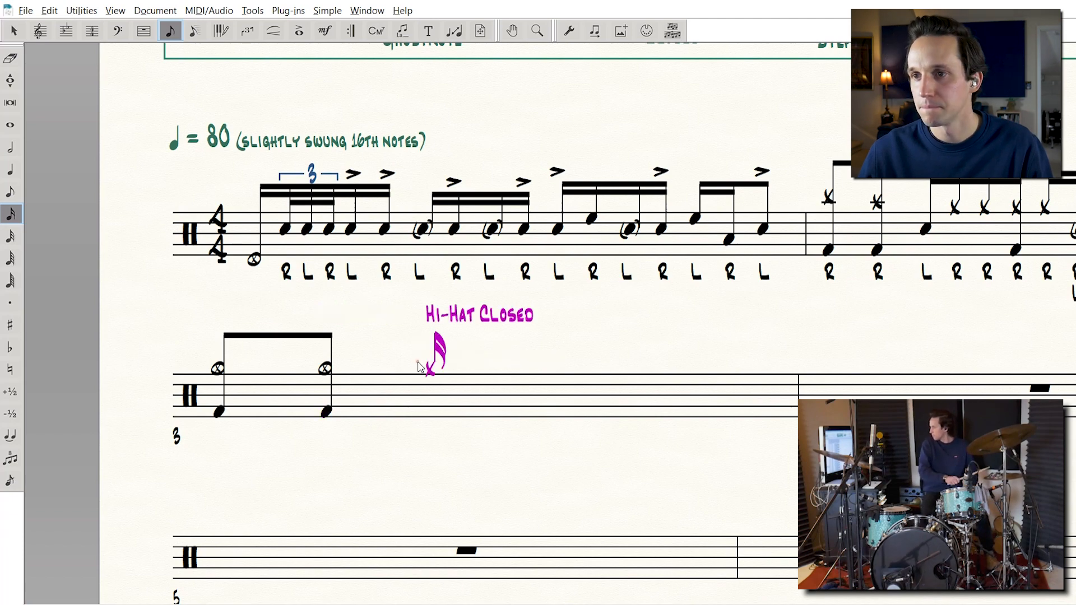
pyautogui.click(430, 391)
pyautogui.click(431, 421)
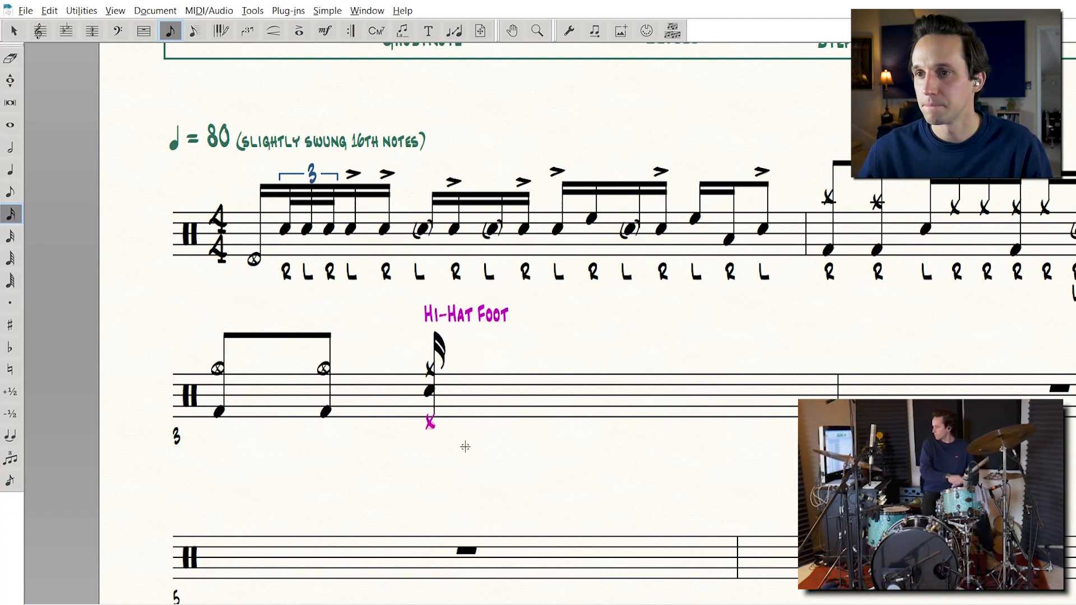
# Fill the remainder of measure 3 with eleven closed hi-hat sixteenth notes
pyautogui.press('Right')
pyautogui.press('Return')
pyautogui.press('Return')
pyautogui.press('Return')
pyautogui.press('Return')
pyautogui.press('Return')
pyautogui.press('Return')
pyautogui.press('Return')
pyautogui.press('Return')
pyautogui.press('Return')
pyautogui.press('Return')
pyautogui.press('Return')
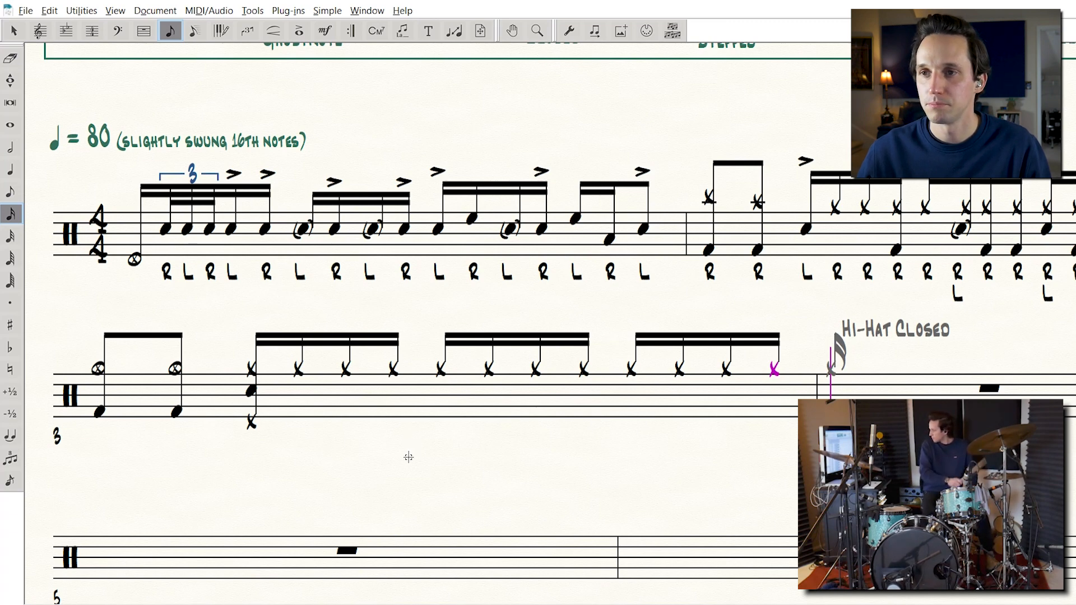
# In measure 3, add kicks on beat 2's last sixteenth and beat 3's last two sixteenths, plus a snare ghost stroke on beat 3's second sixteenth
pyautogui.click(392, 418)
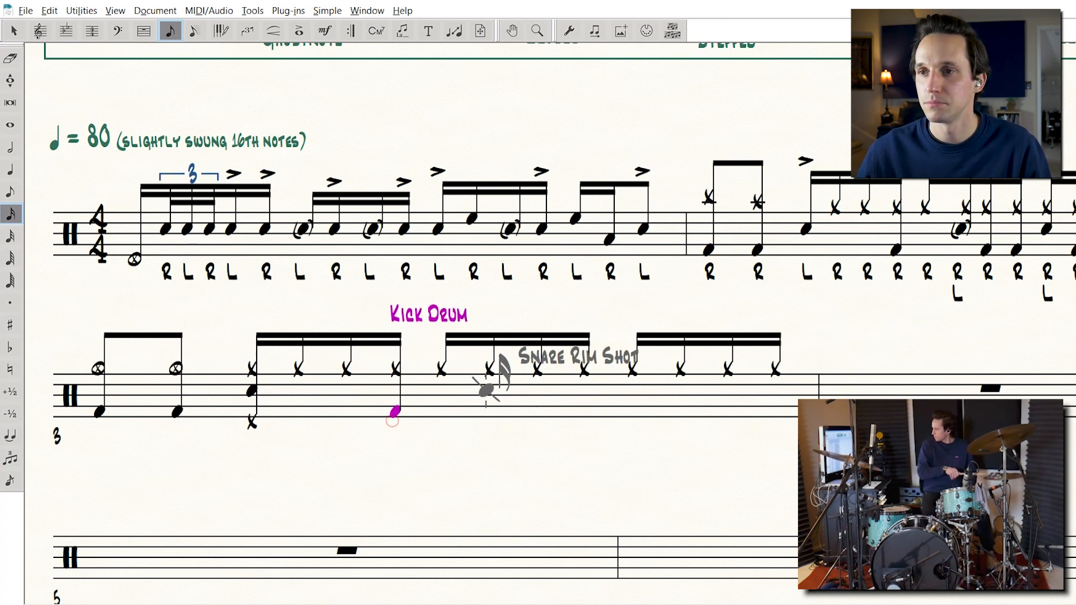
pyautogui.press('Down')
pyautogui.press('Down')
pyautogui.press('Down')
pyautogui.click(486, 390)
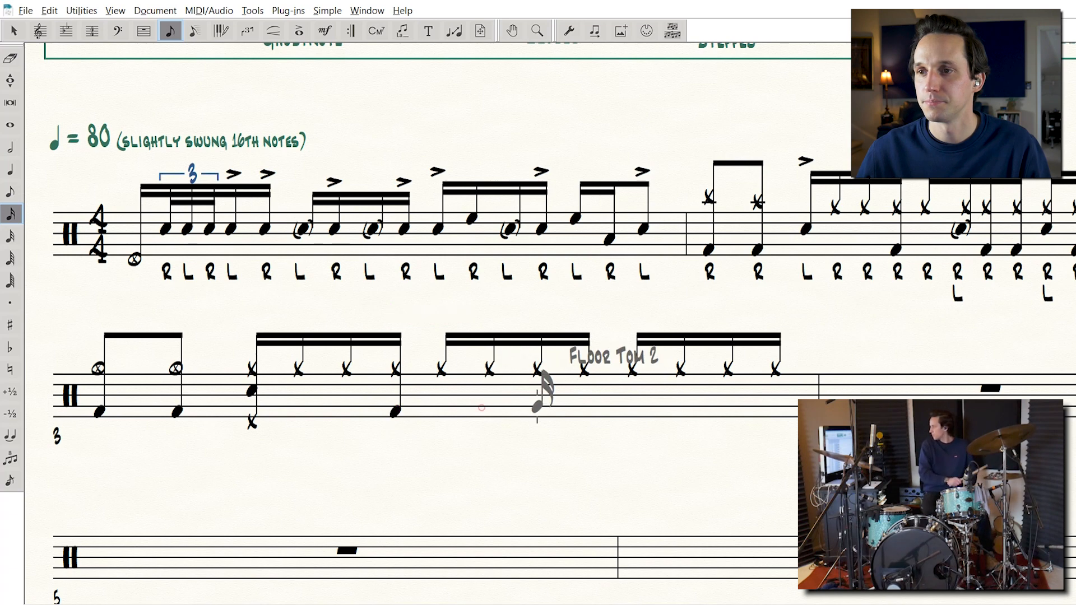
pyautogui.click(498, 392)
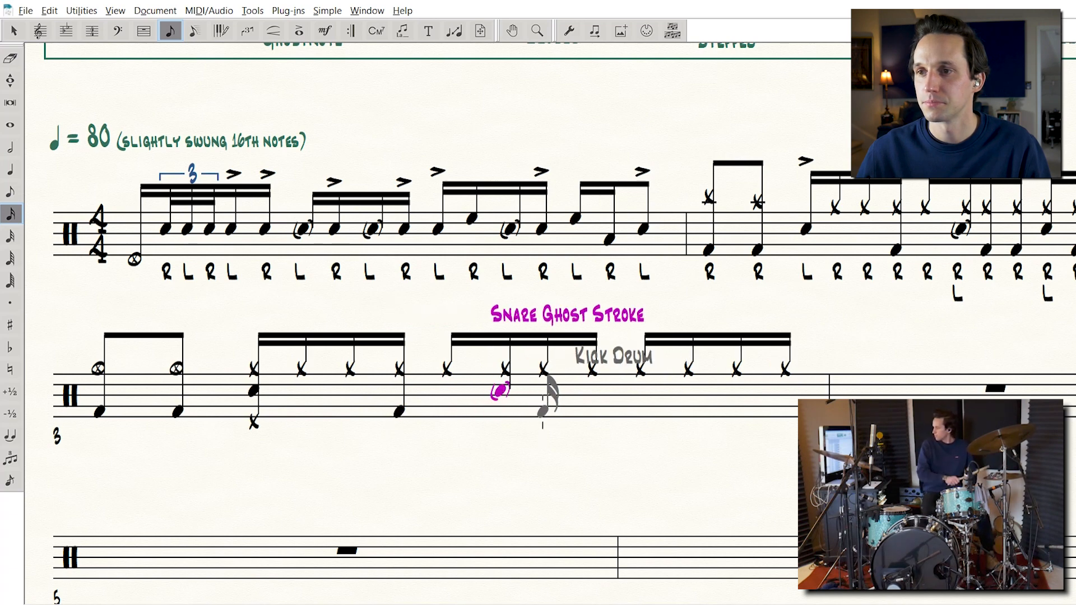
pyautogui.click(544, 415)
pyautogui.click(594, 412)
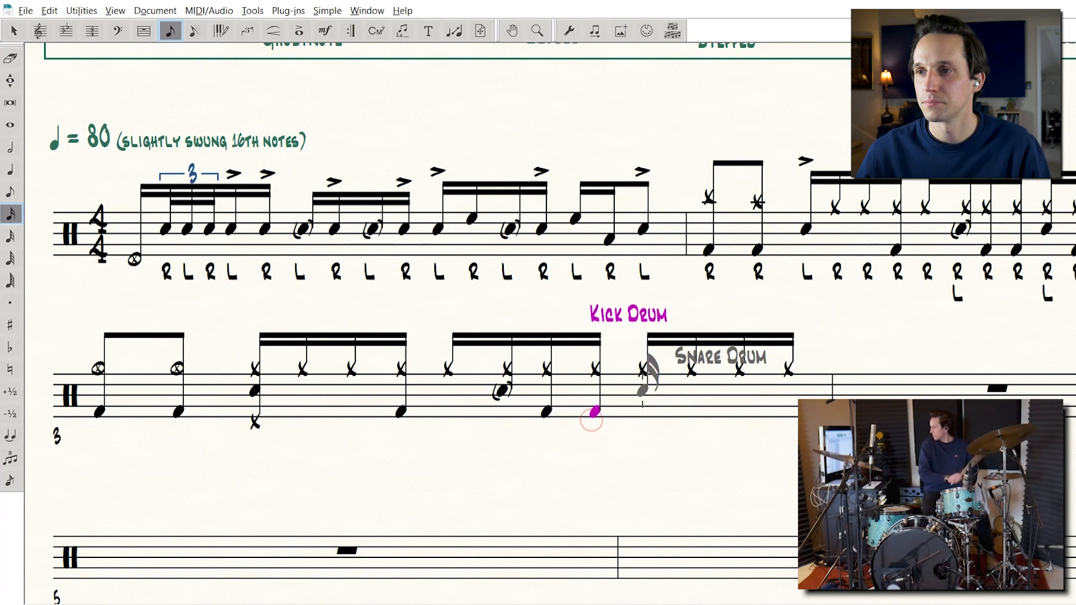
# On beat 4 of measure 3, add a snare on the first sixteenth, a kick on the second and a snare ghost stroke on the last
pyautogui.click(645, 391)
pyautogui.click(696, 412)
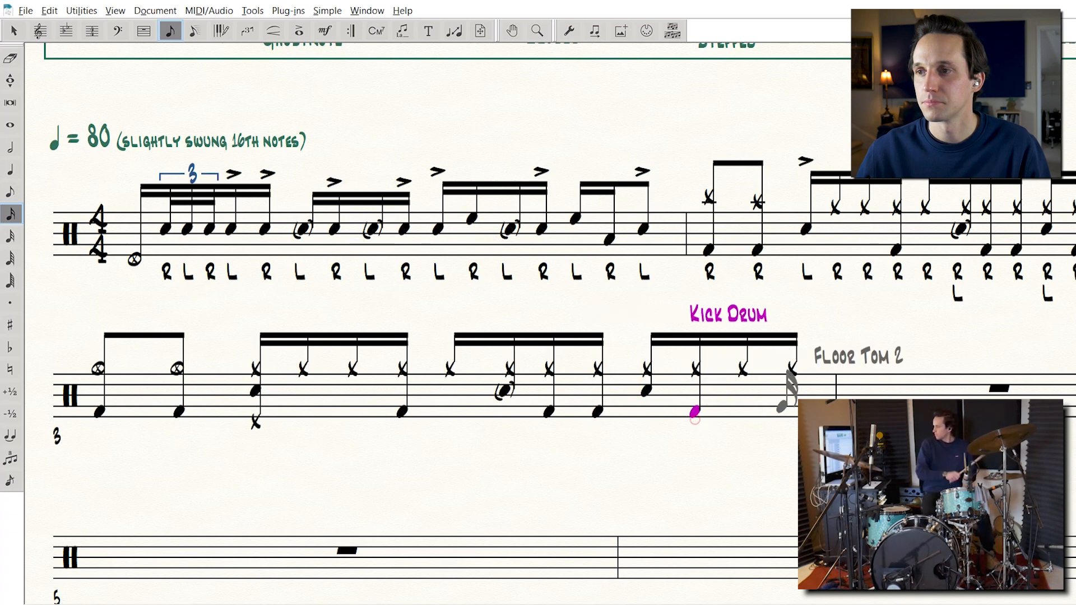
pyautogui.click(796, 391)
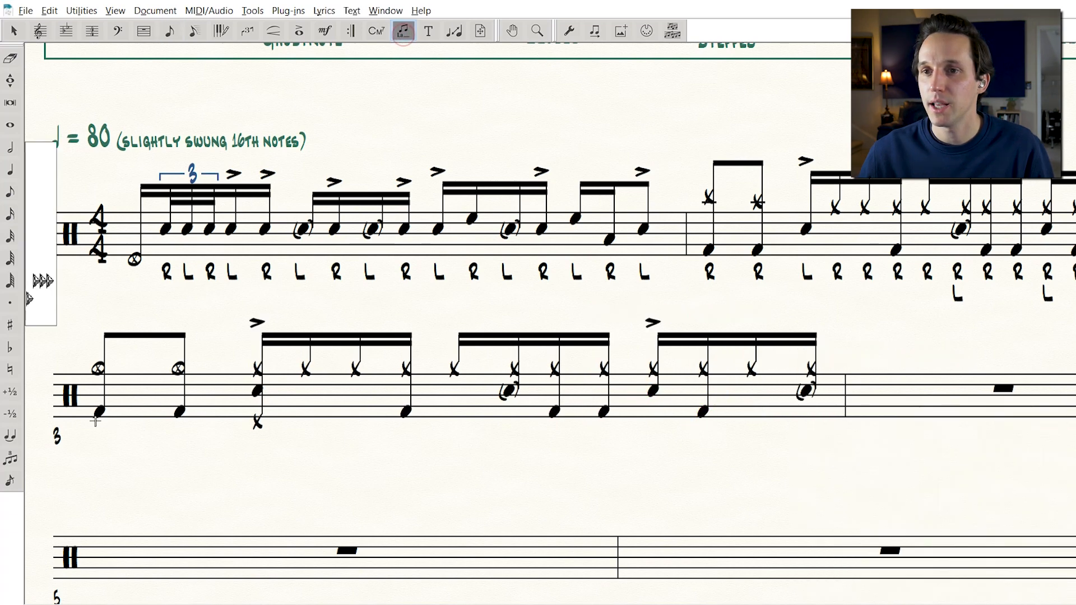
# Enter R sticking under every note of measure 3, with L on the second line beneath each snare and ghost note
pyautogui.click(97, 415)
pyautogui.write('L R R R R R R')
pyautogui.press('Down')
pyautogui.write('L')
pyautogui.press('Up')
pyautogui.write('R R R')
pyautogui.press('Down')
pyautogui.hotkey('shift', 'l')
pyautogui.press('Up')
pyautogui.write('R R R')
pyautogui.press('Down')
pyautogui.hotkey('shift', 'l')
pyautogui.press('Up')
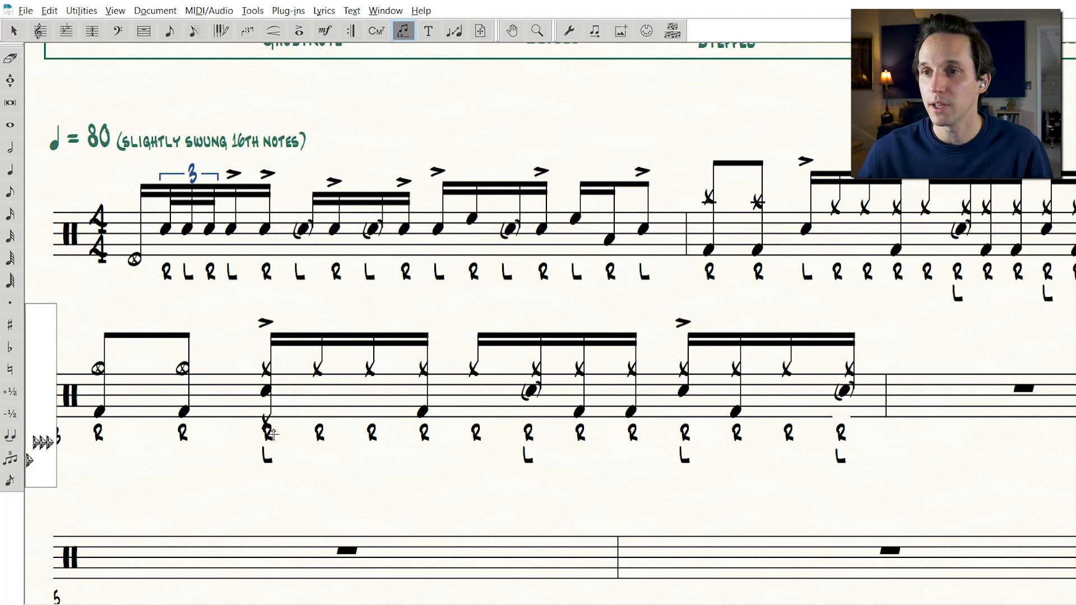
# Lower the R sticking line under measure 3 slightly to clear the hi-hat foot note on beat 2
pyautogui.click(336, 460)
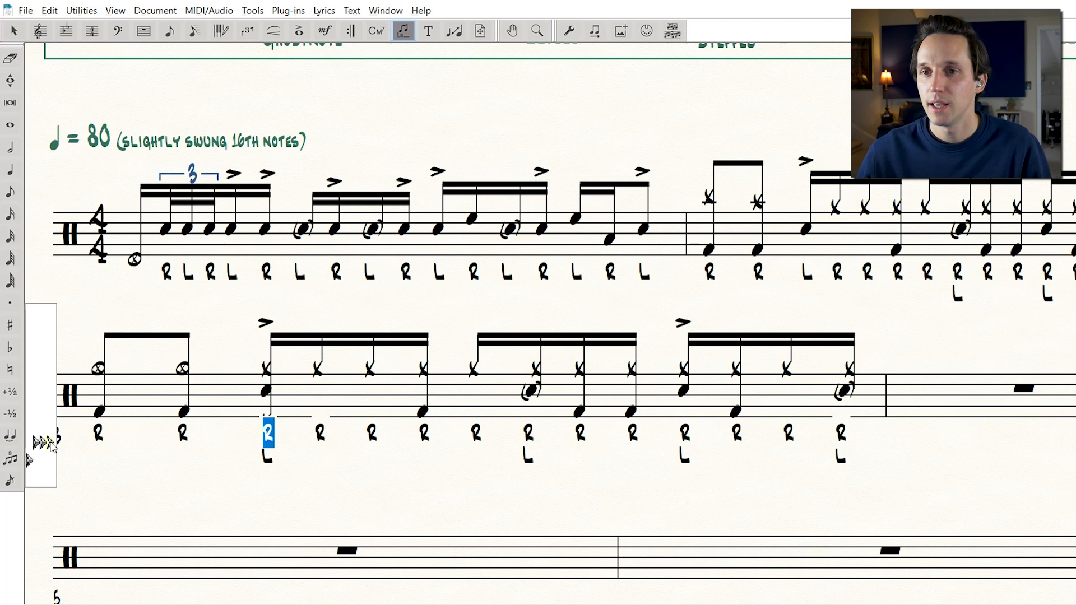
pyautogui.moveTo(42, 443); pyautogui.dragTo(39, 445)
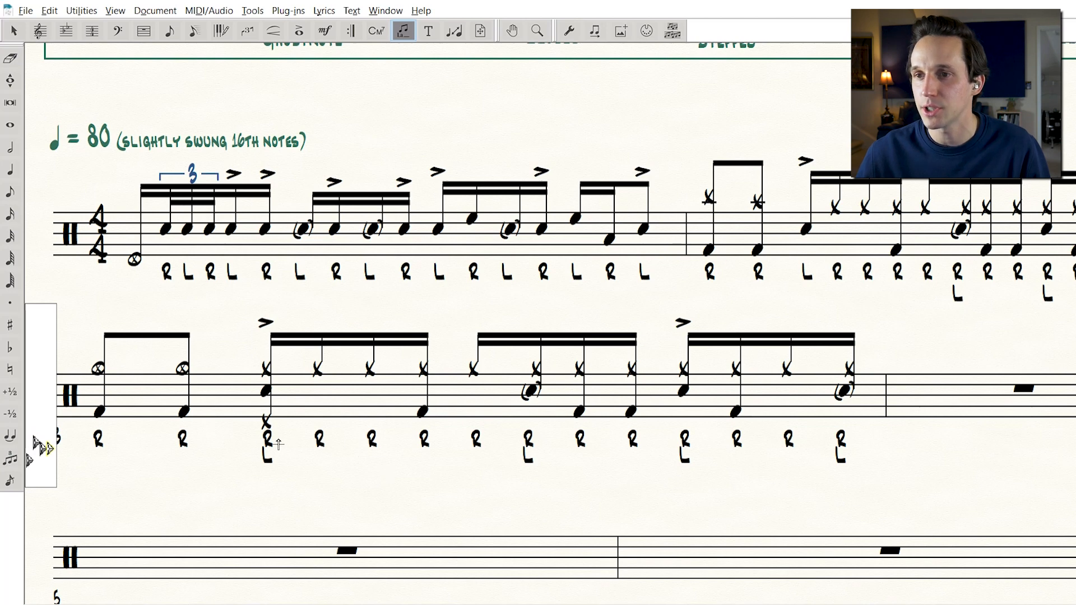
# On beat 1 of measure 4, enter an open hi-hat with kick, a snare ghost stroke, and an eighth-note open hi-hat with kick
pyautogui.hscroll(5, 265, 437)
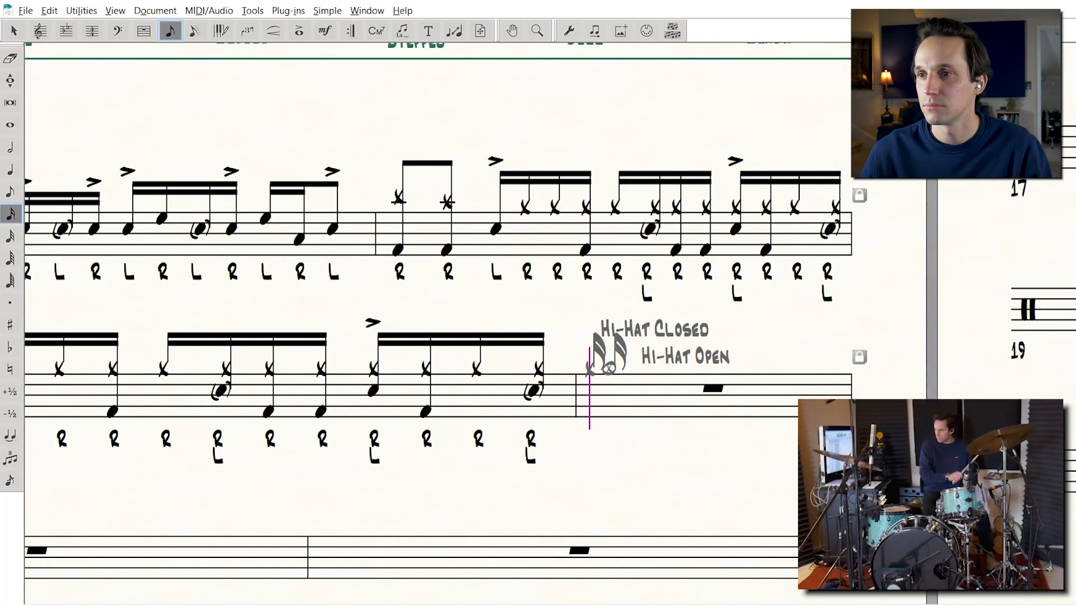
pyautogui.click(558, 363)
pyautogui.click(557, 415)
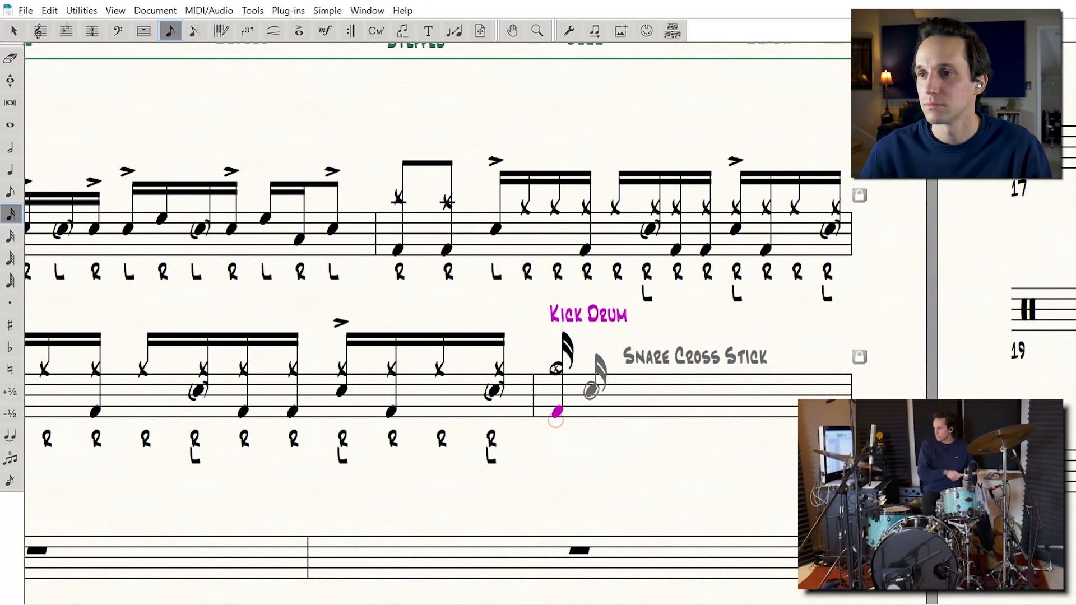
pyautogui.click(596, 391)
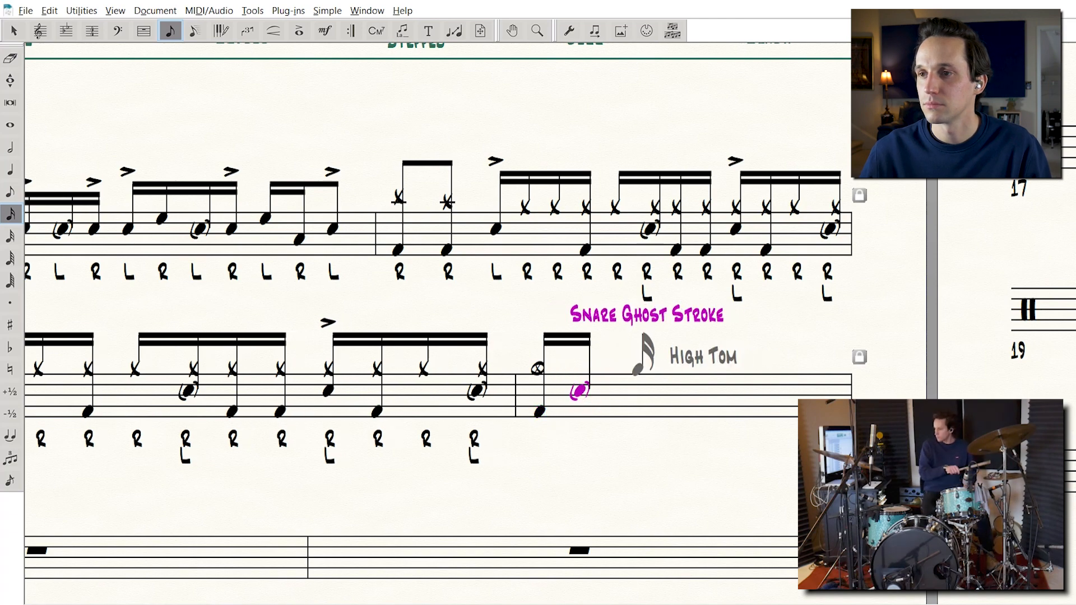
pyautogui.click(634, 367)
pyautogui.click(634, 367)
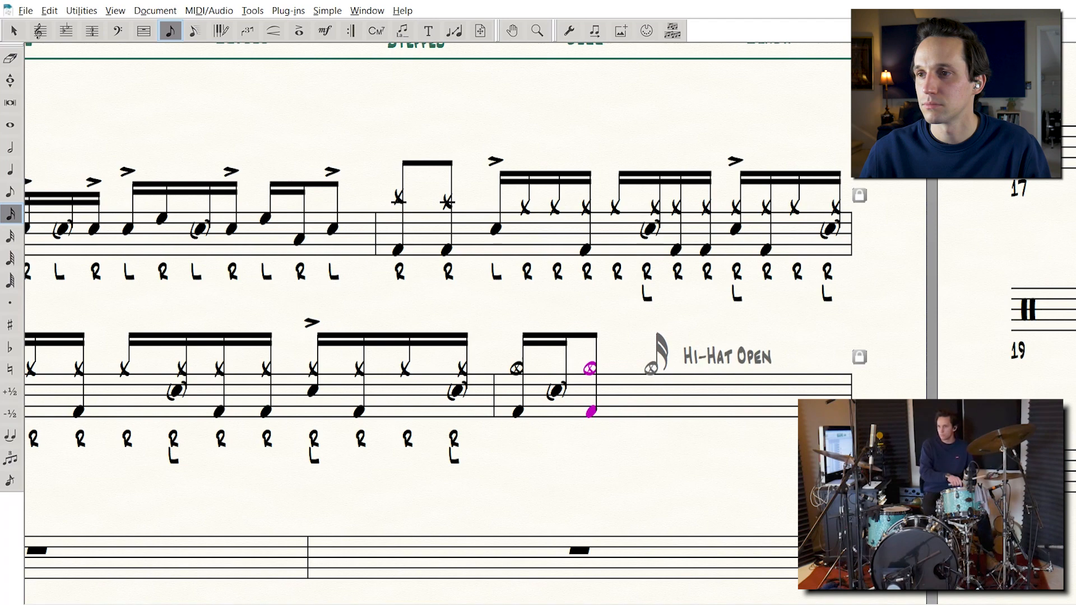
# Fill beats 2–4 of measure 4 with closed hi-hat sixteenths, adding a snare on beat 2 and a kick plus ghost stroke on its last sixteenth
pyautogui.click(651, 369)
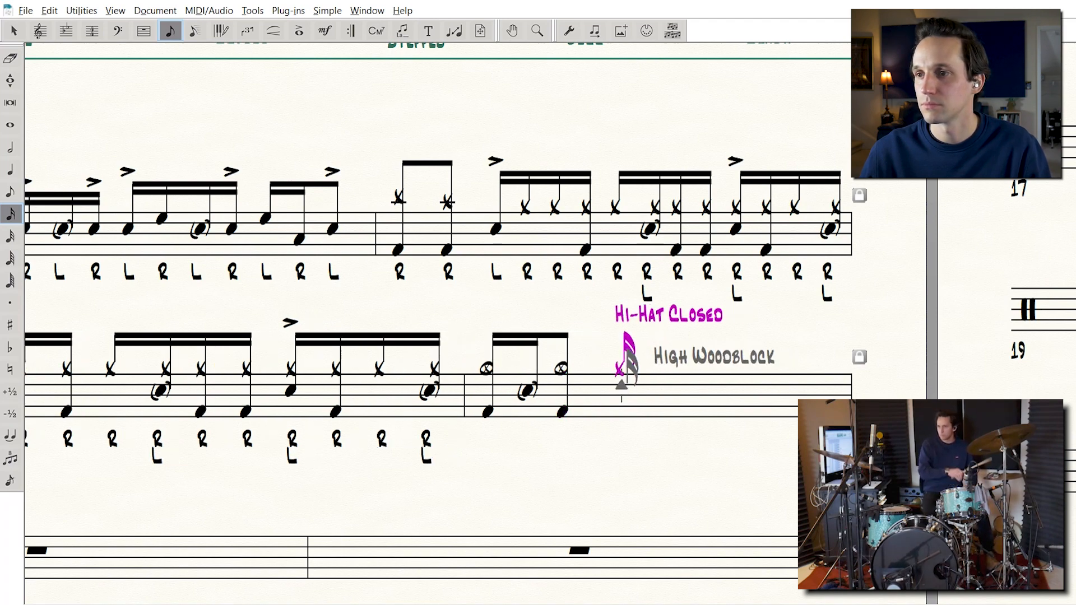
pyautogui.click(620, 391)
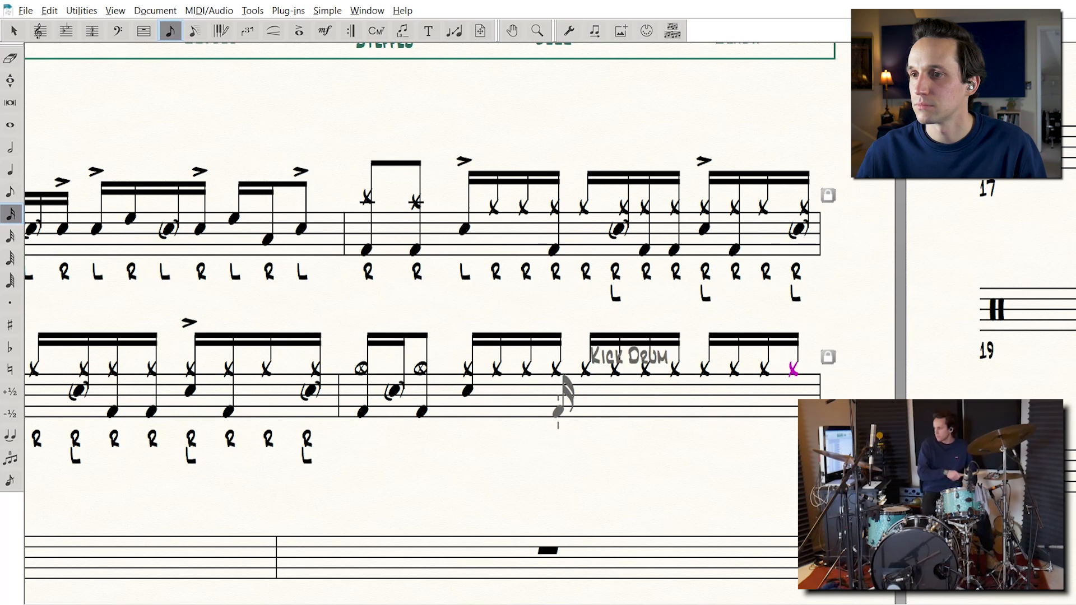
pyautogui.click(555, 412)
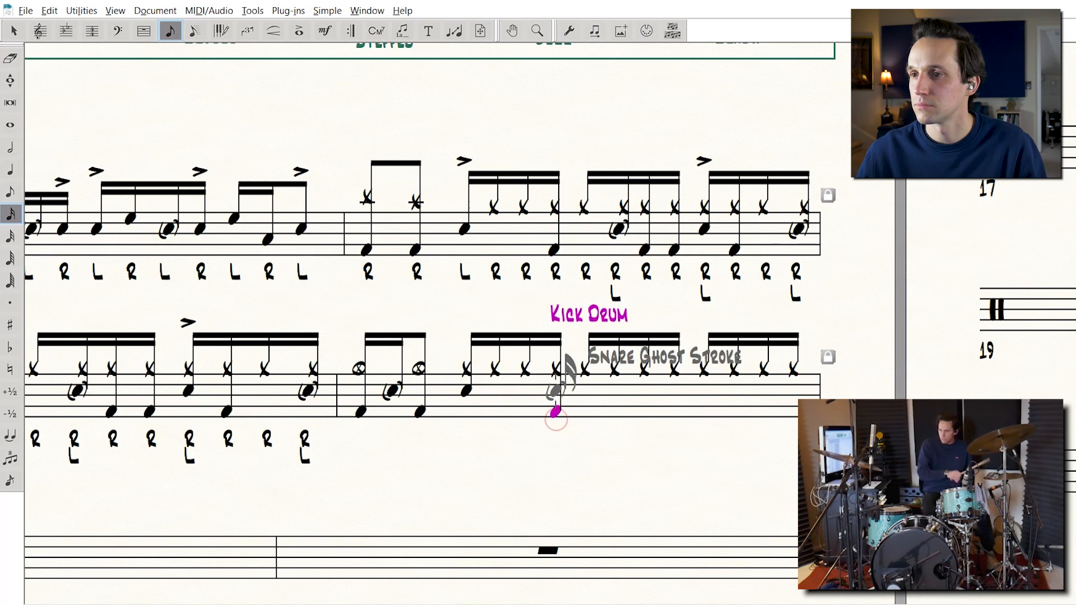
pyautogui.click(555, 391)
pyautogui.hotkey('shift', 'Up')
pyautogui.hotkey('shift', 'Up')
# On beat 3 of measure 4, add a snare ghost stroke on the second sixteenth and kicks on the last two sixteenths
pyautogui.click(616, 390)
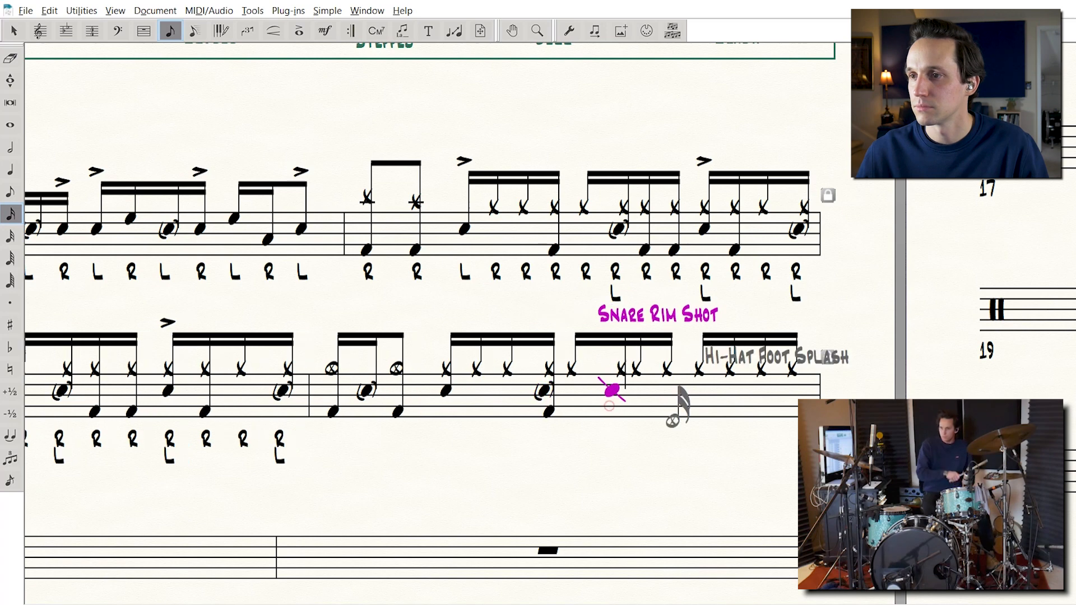
pyautogui.hotkey('shift', 'Up')
pyautogui.click(639, 413)
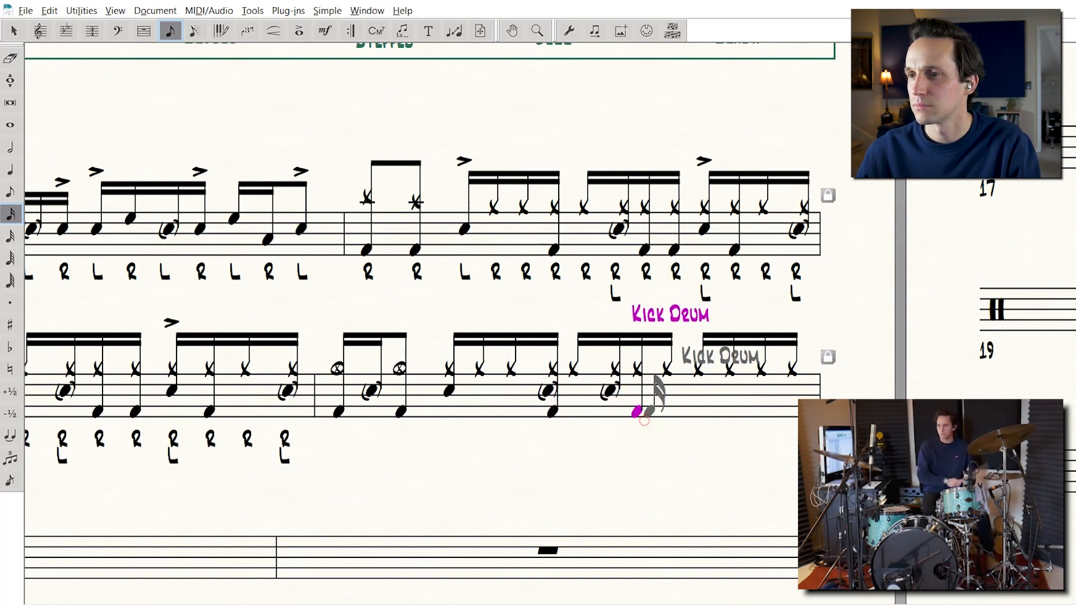
# On beat 4 of measure 4, add a snare on the first sixteenth, a kick on the second and a snare ghost stroke on the last
pyautogui.click(698, 391)
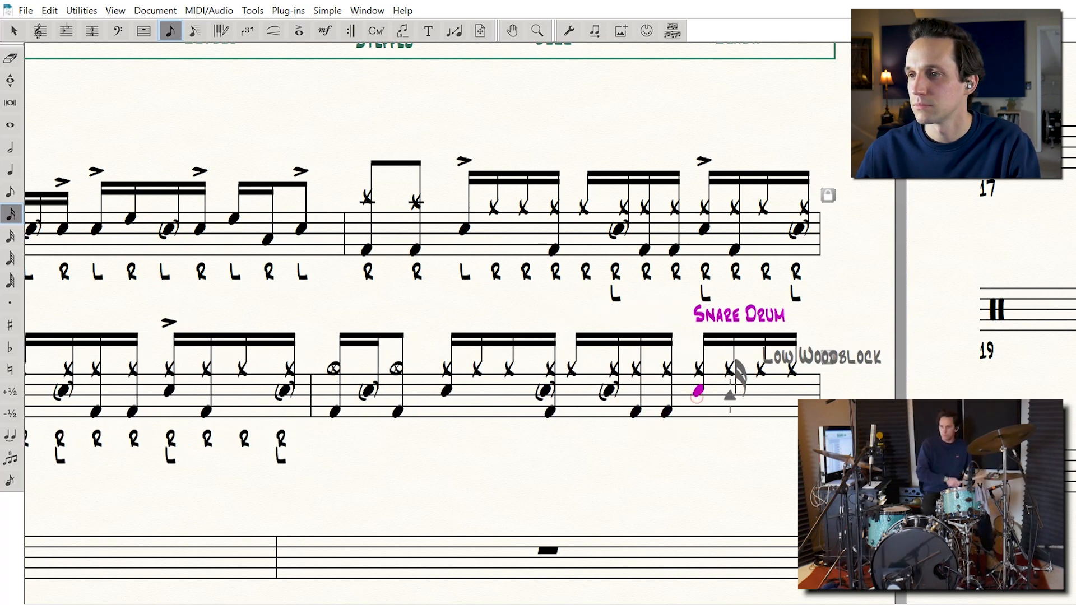
pyautogui.click(730, 412)
pyautogui.click(792, 391)
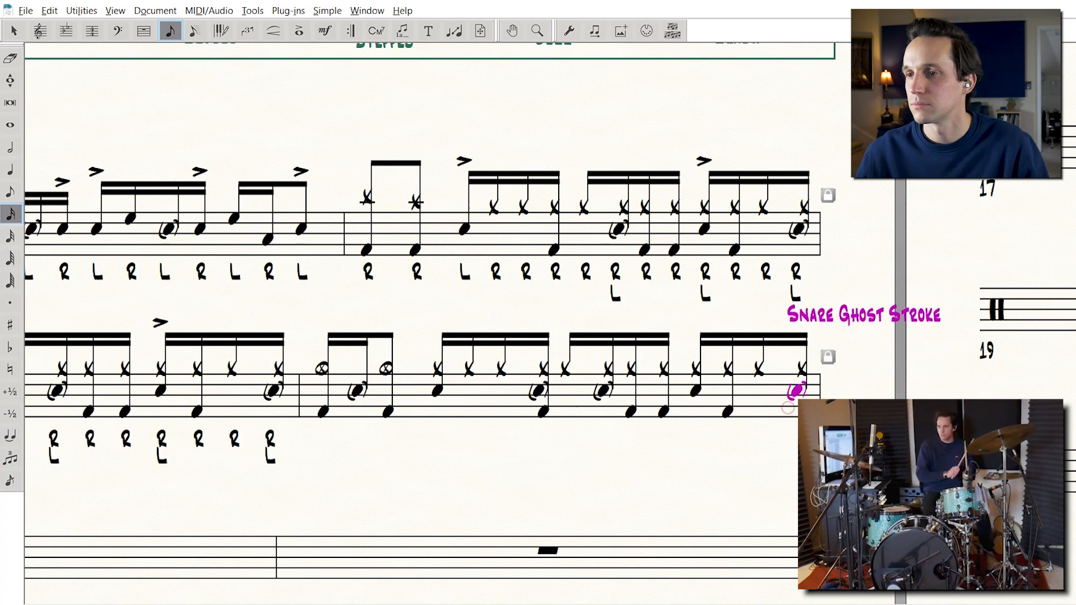
pyautogui.press('Escape')
# Attach the z buzz-stroke articulation to the last sixteenth of beat 2 in measure 4 and place it just above the notes
pyautogui.moveTo(523, 310); pyautogui.dragTo(555, 430)
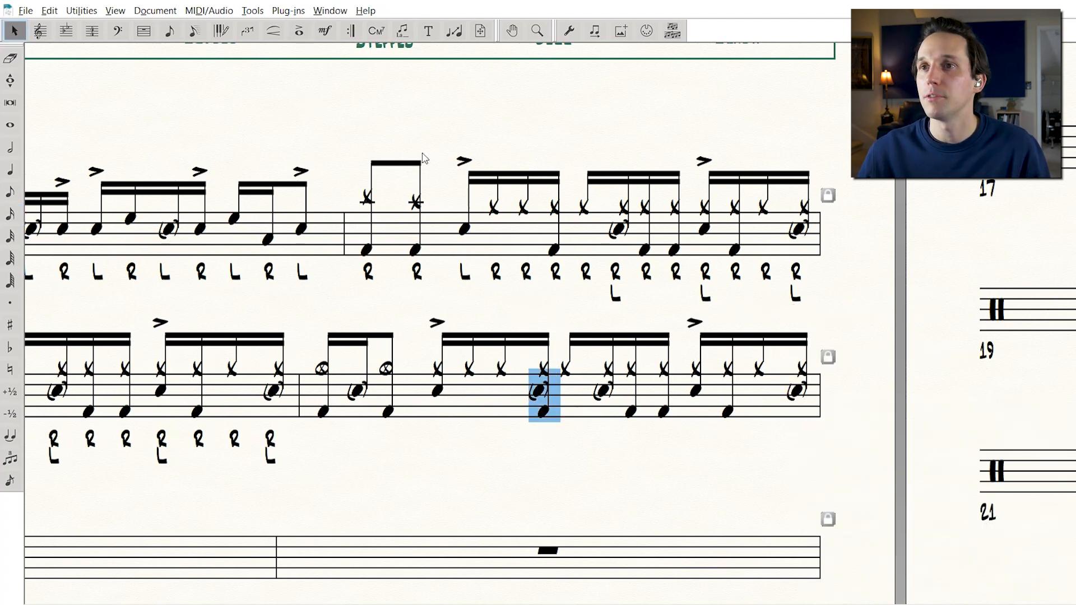
pyautogui.click(299, 30)
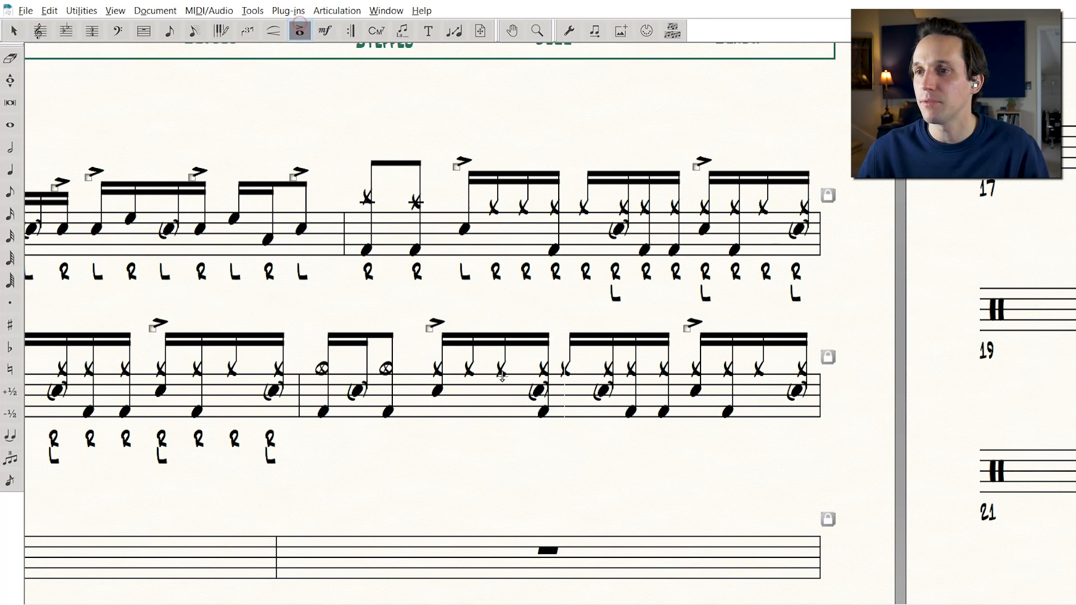
pyautogui.click(536, 391)
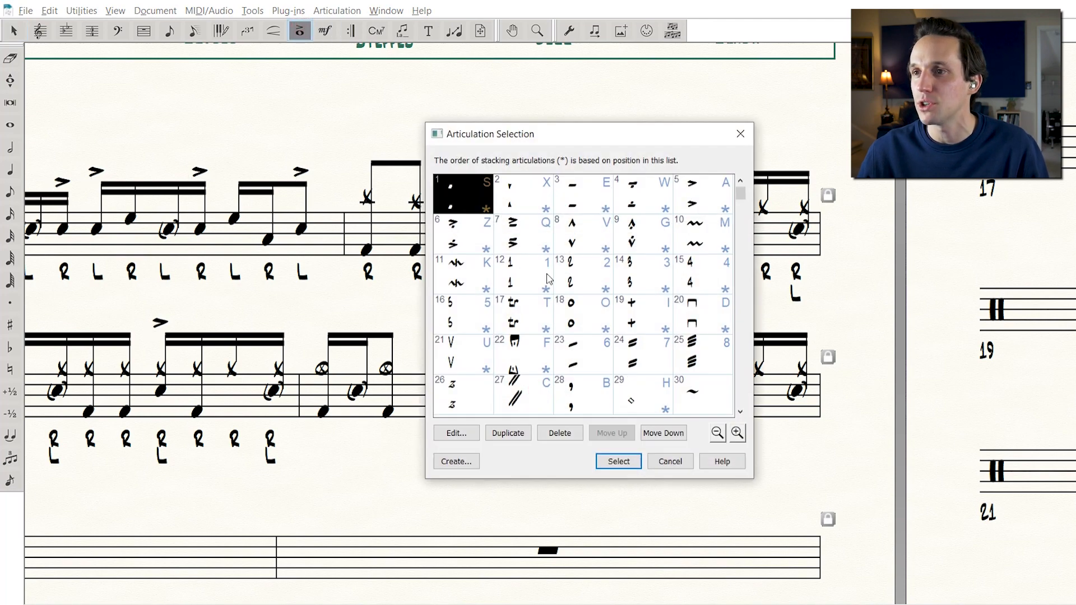
pyautogui.scroll(-1, 558, 301)
pyautogui.click(470, 358)
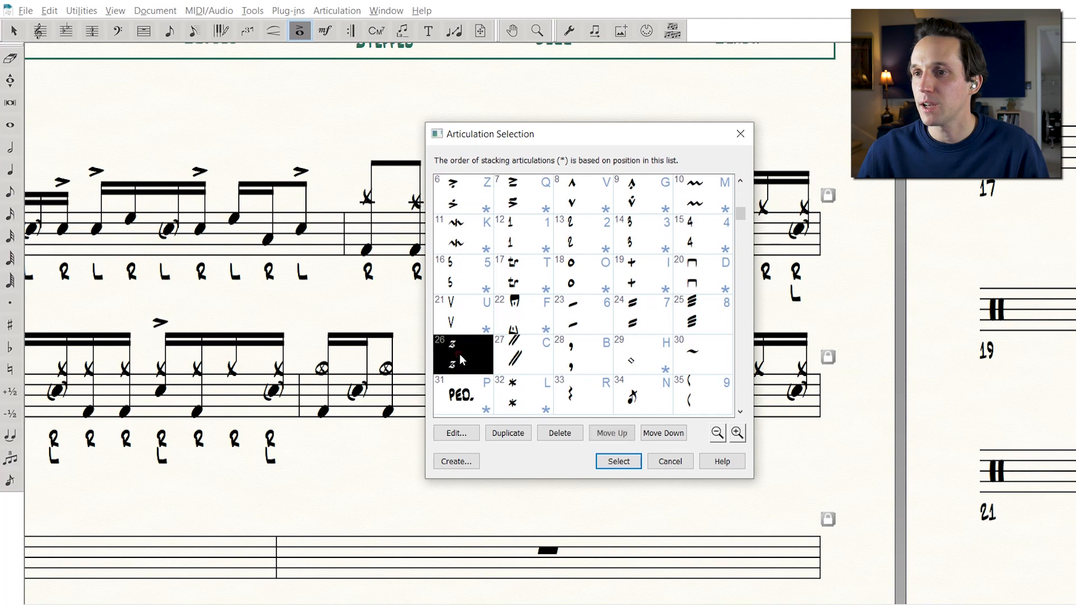
pyautogui.click(611, 462)
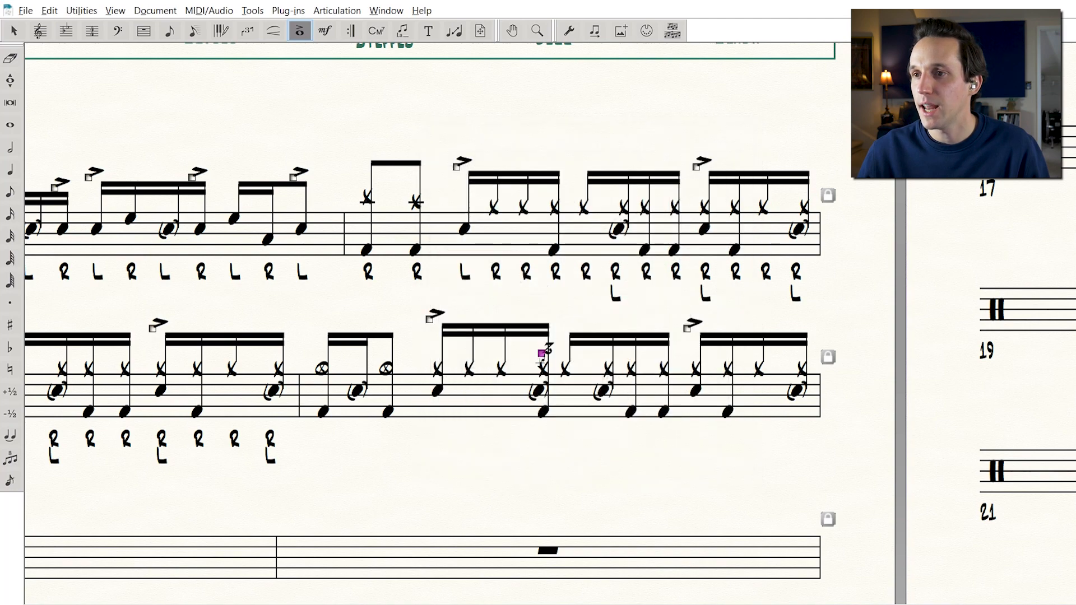
pyautogui.click(540, 366)
pyautogui.press('Escape')
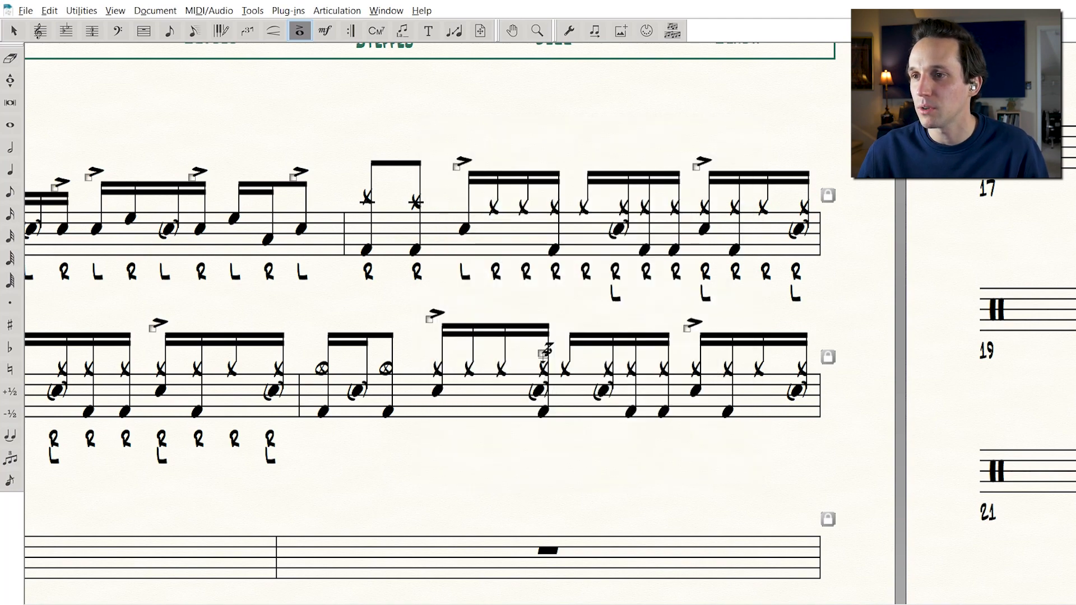
pyautogui.moveTo(419, 293); pyautogui.dragTo(553, 349)
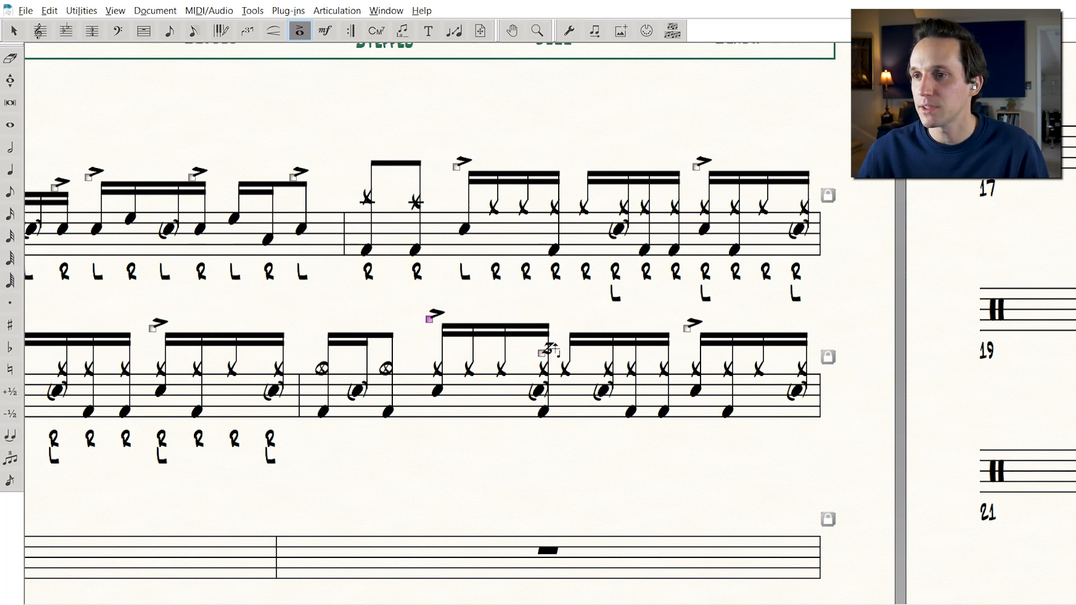
# Raise the beams over beats 1, 3 and 4 of measure 4 slightly, using the special tool for beam angle
pyautogui.click(570, 32)
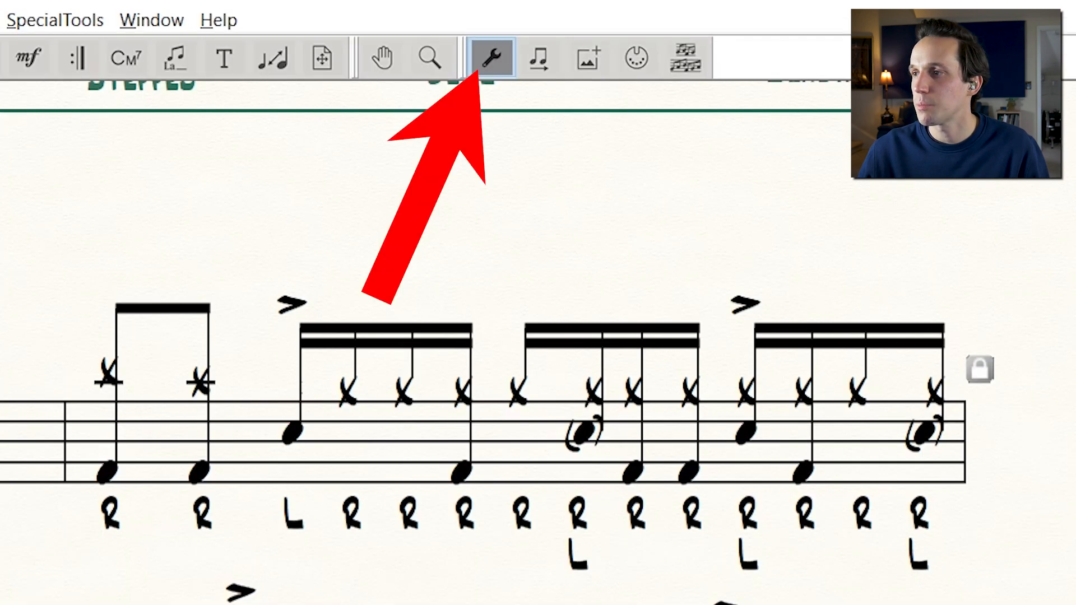
pyautogui.moveTo(169, 274); pyautogui.dragTo(170, 264)
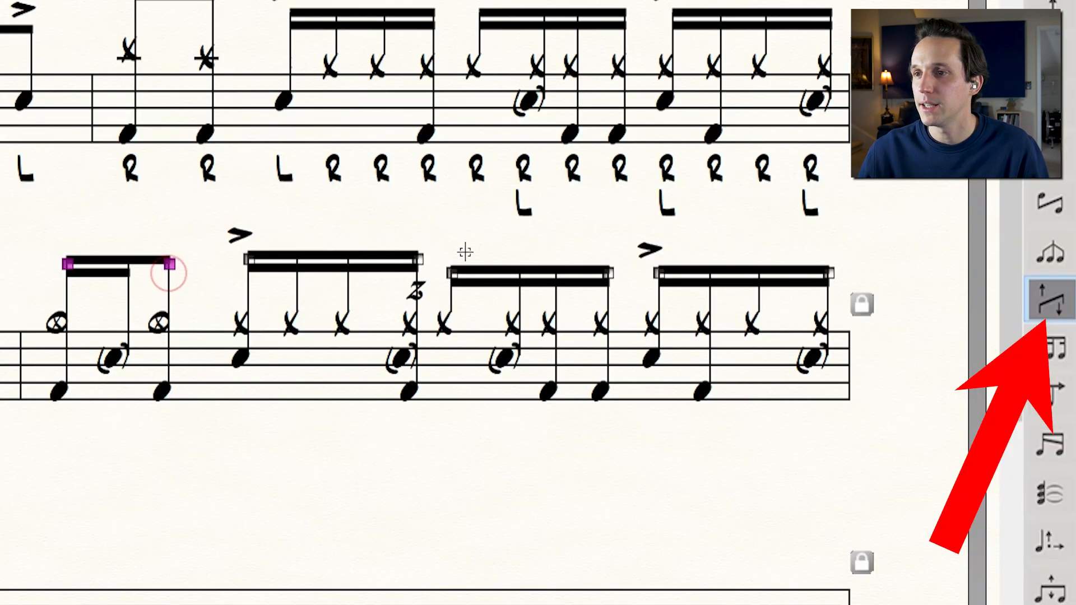
pyautogui.moveTo(448, 247); pyautogui.dragTo(889, 324)
pyautogui.moveTo(839, 278); pyautogui.dragTo(839, 270)
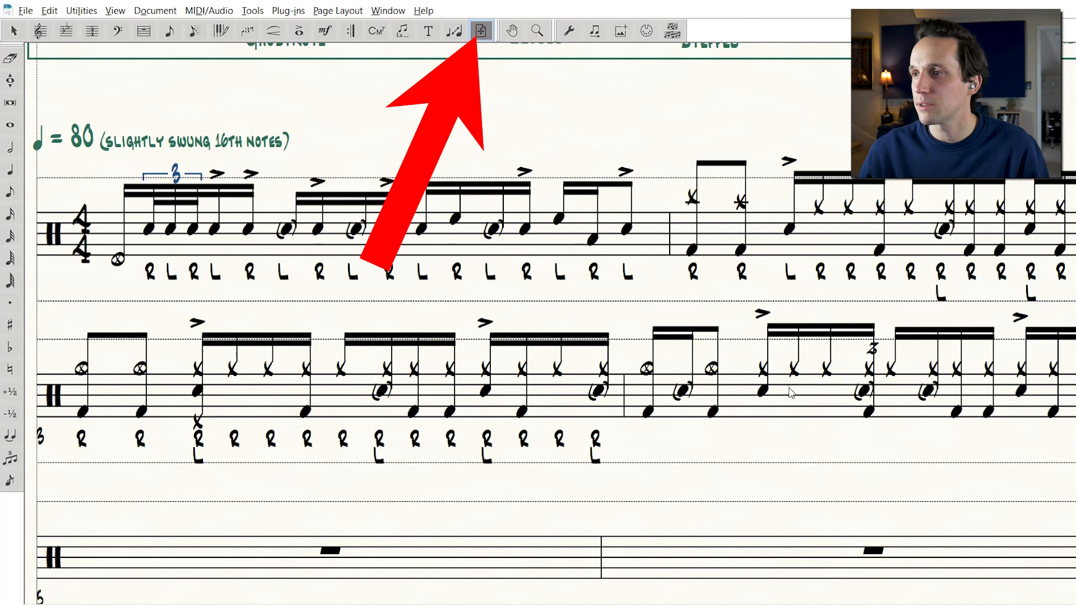
# Adjust the page layout so the second system sits slightly lower, widening the gap beneath the first system
pyautogui.moveTo(790, 389); pyautogui.dragTo(791, 395)
pyautogui.moveTo(720, 240); pyautogui.dragTo(720, 229)
pyautogui.moveTo(720, 230); pyautogui.dragTo(719, 221)
pyautogui.moveTo(717, 354); pyautogui.dragTo(709, 358)
# Enter the sticking under measure 4: R under each hi-hat note, L under beat 1's ghost note, and a second-line L beneath the other snare notes
pyautogui.scroll(-3, 717, 312)
pyautogui.click(403, 31)
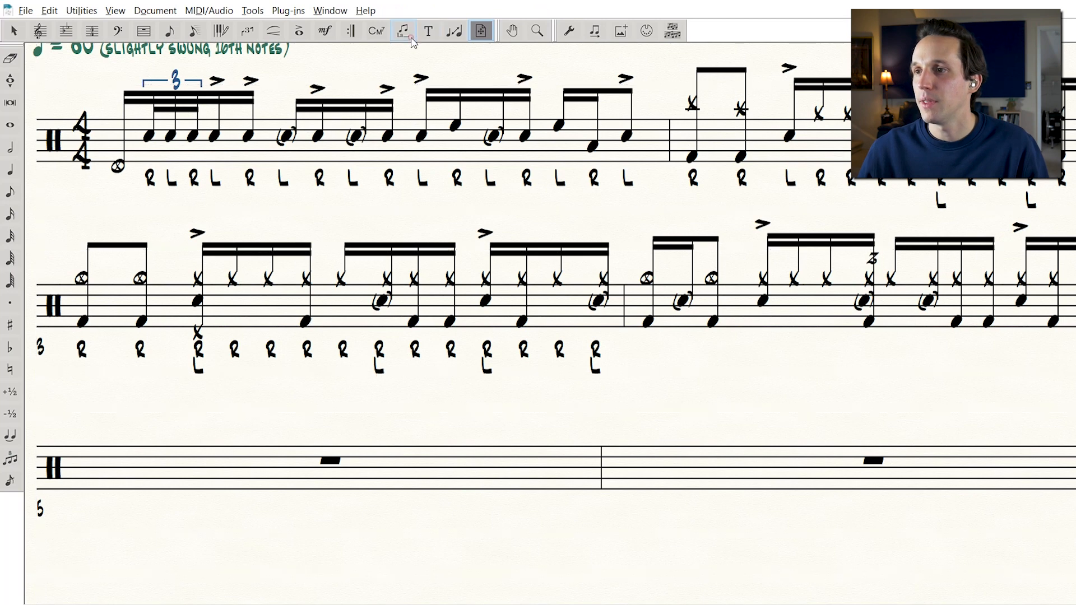
pyautogui.write('R L R RL R R RL R RL R R RL R')
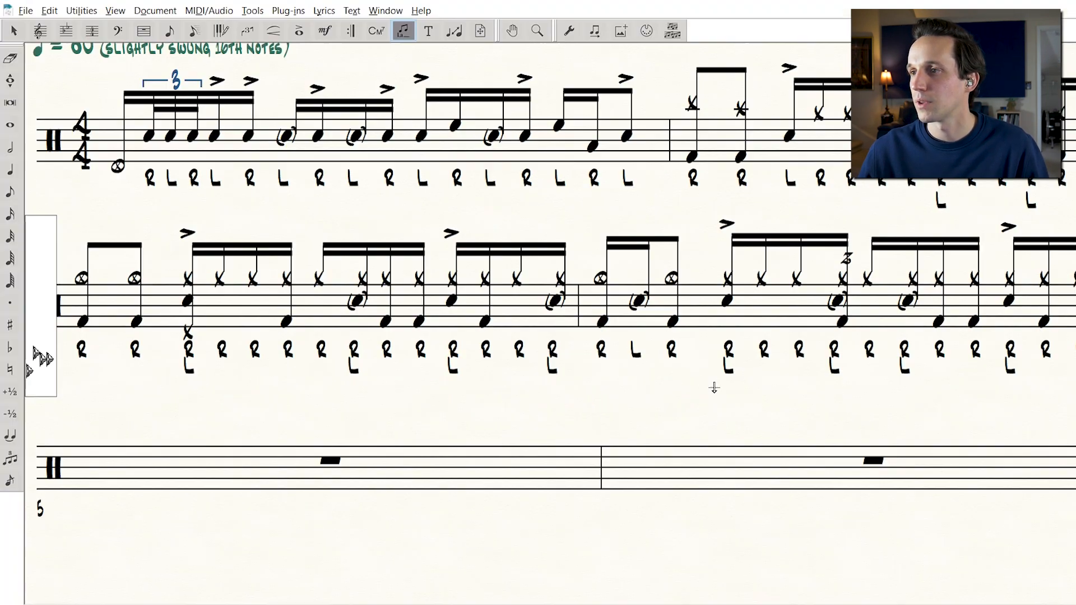
# Copy measure 3 from its start through beat 3's third sixteenth to the start of measure 5
pyautogui.scroll(-5, 511, 343)
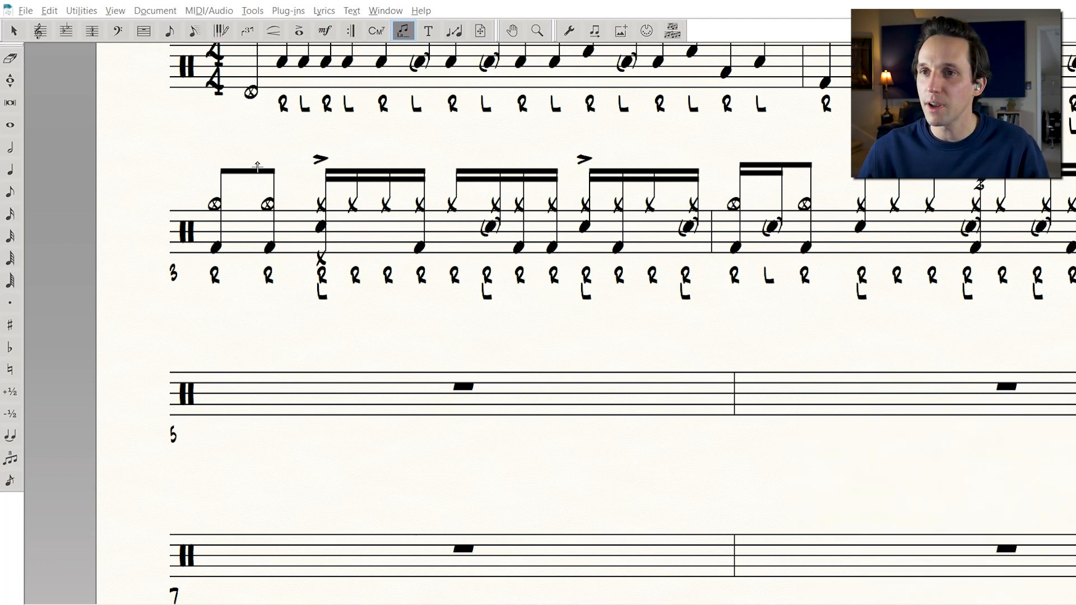
pyautogui.click(19, 33)
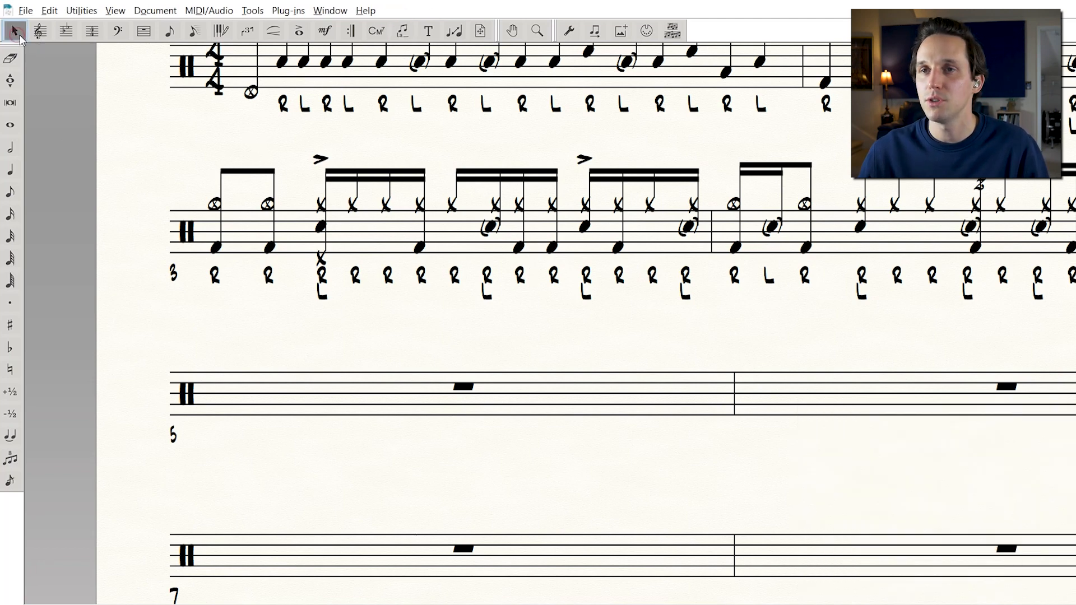
pyautogui.moveTo(200, 167); pyautogui.dragTo(539, 257)
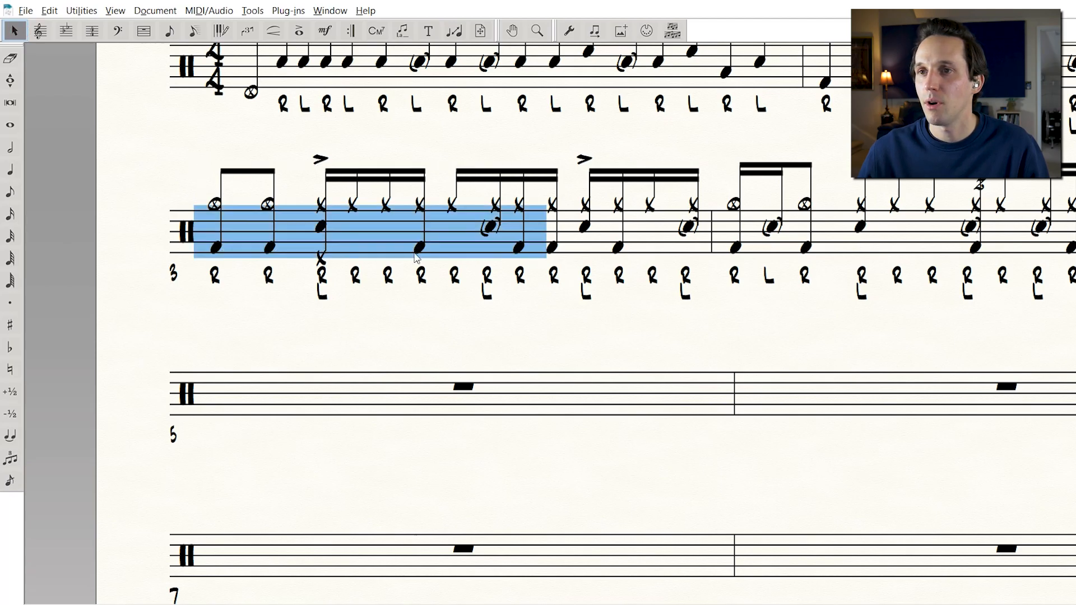
pyautogui.moveTo(218, 236); pyautogui.dragTo(218, 398)
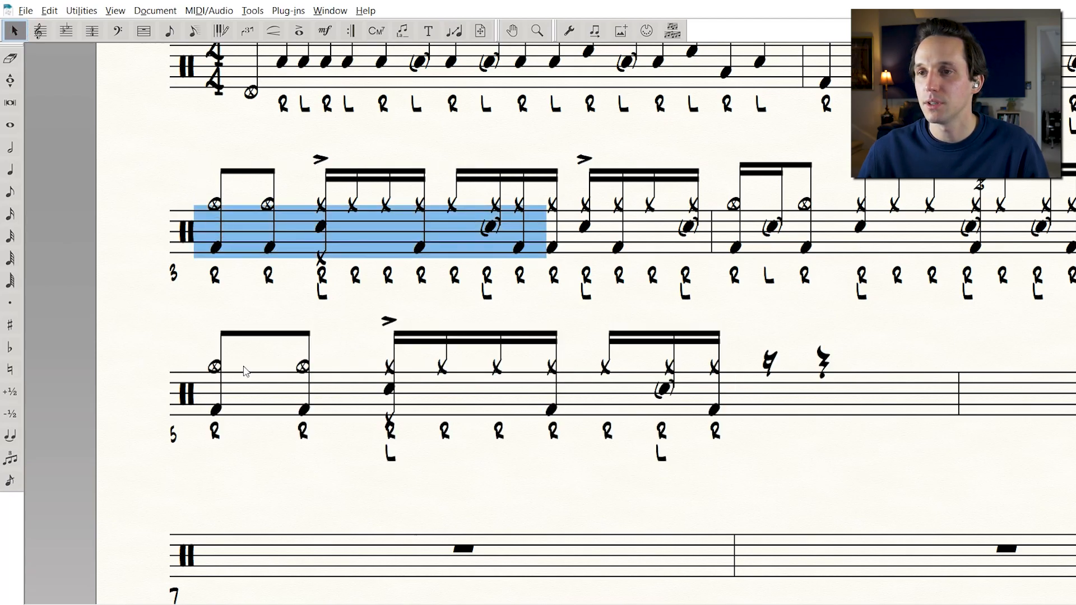
# In measure 5, change the hi-hat on beat 3's third sixteenth to open and add a snare ghost stroke on the beat's last sixteenth
pyautogui.scroll(-3, 336, 301)
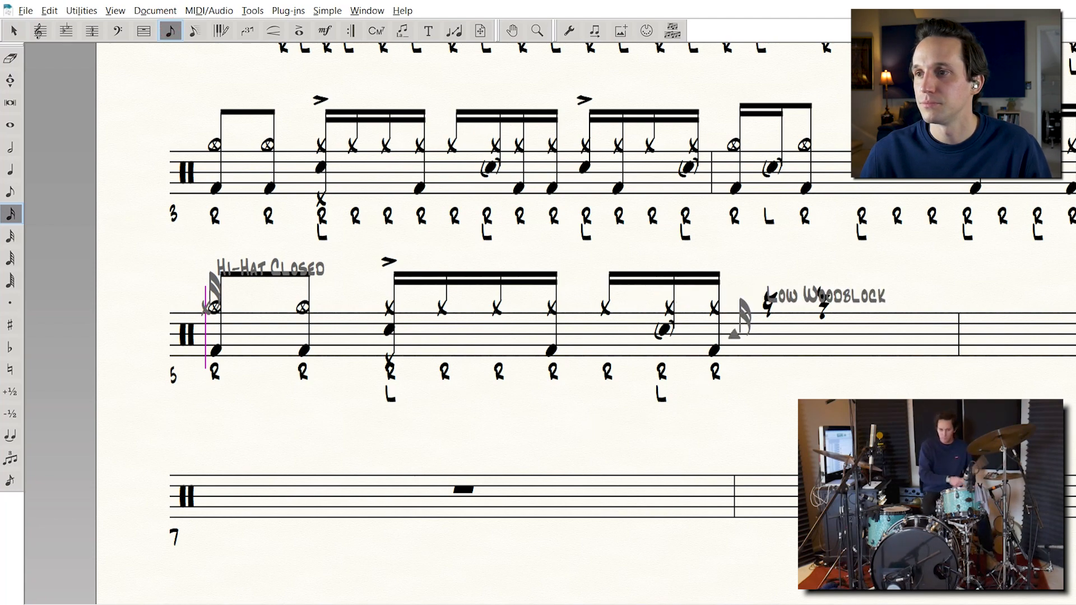
pyautogui.keyDown('ctrl'); pyautogui.click(717, 309); pyautogui.keyUp('ctrl')
pyautogui.press('Up')
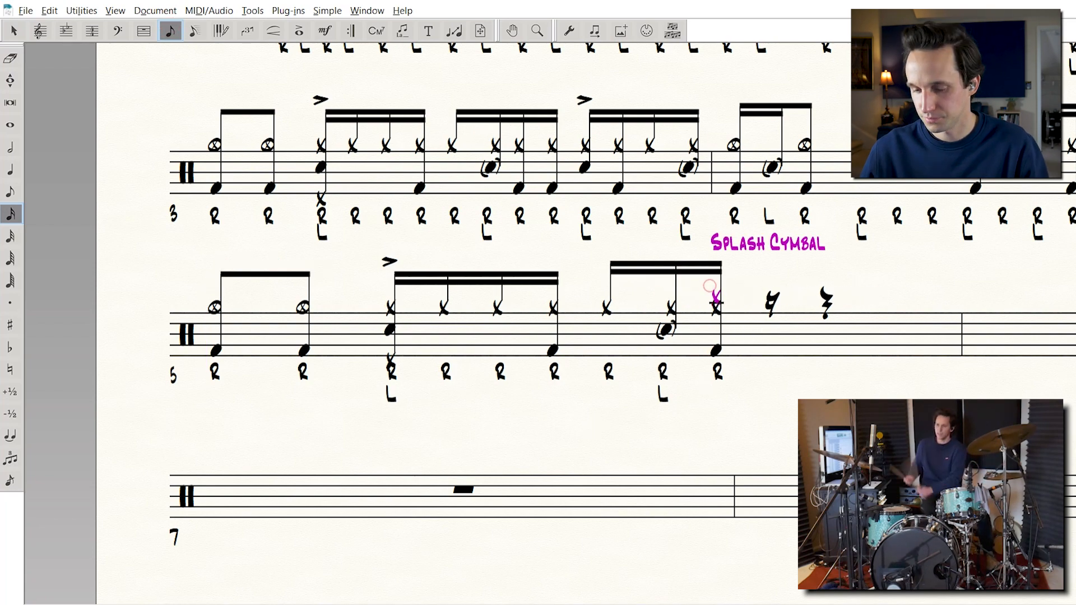
pyautogui.press('Down')
pyautogui.press('Down')
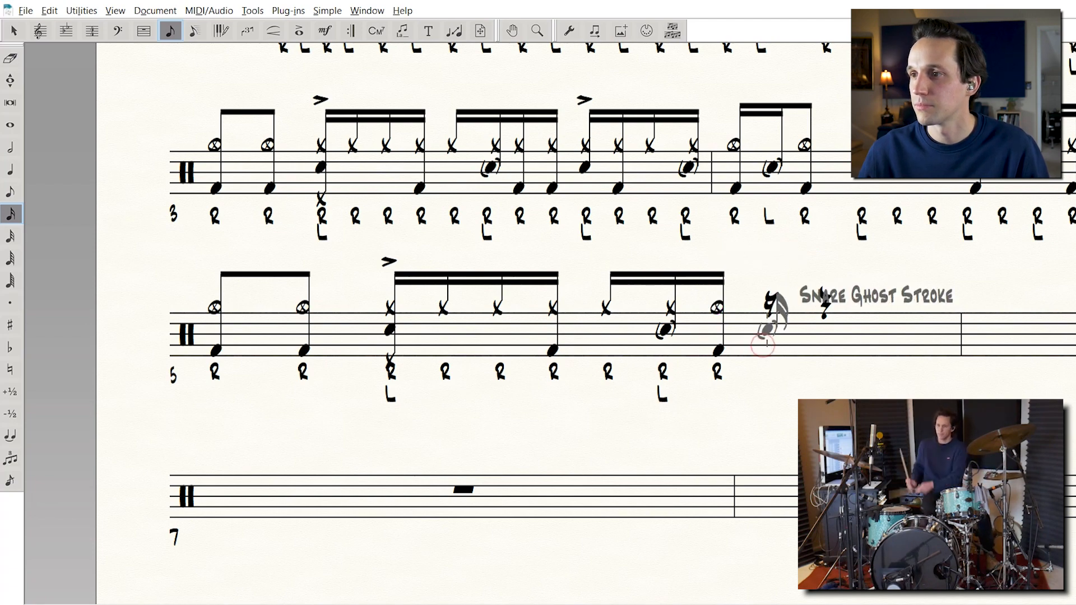
pyautogui.click(766, 347)
pyautogui.press('Right')
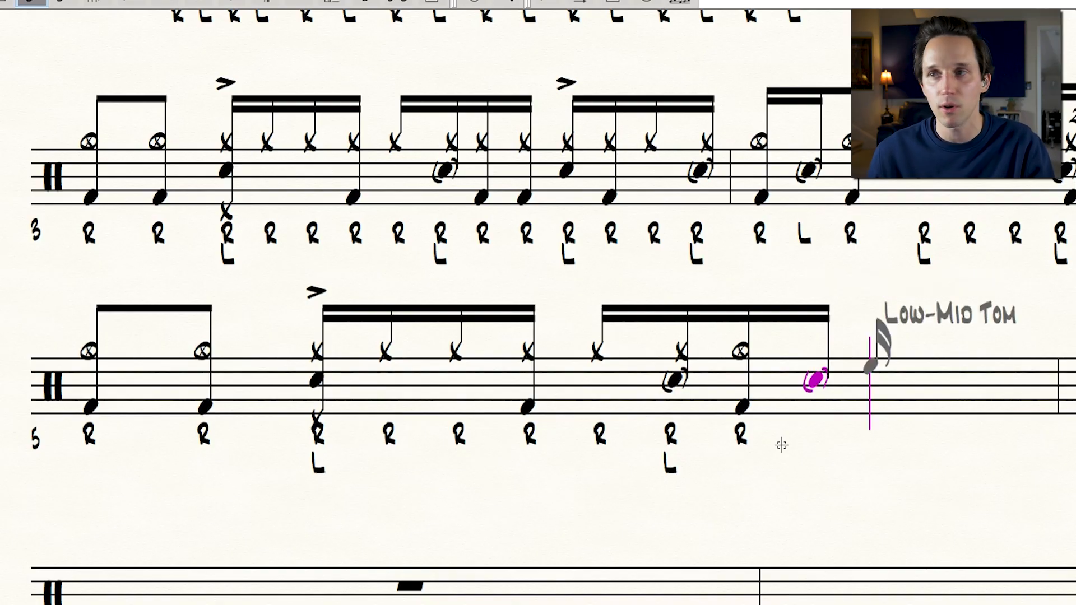
# Step through the available percussion sounds at beat 4 of measure 5 and return to Low-Mid Tom
pyautogui.press('Down')
pyautogui.press('Down')
pyautogui.press('Down')
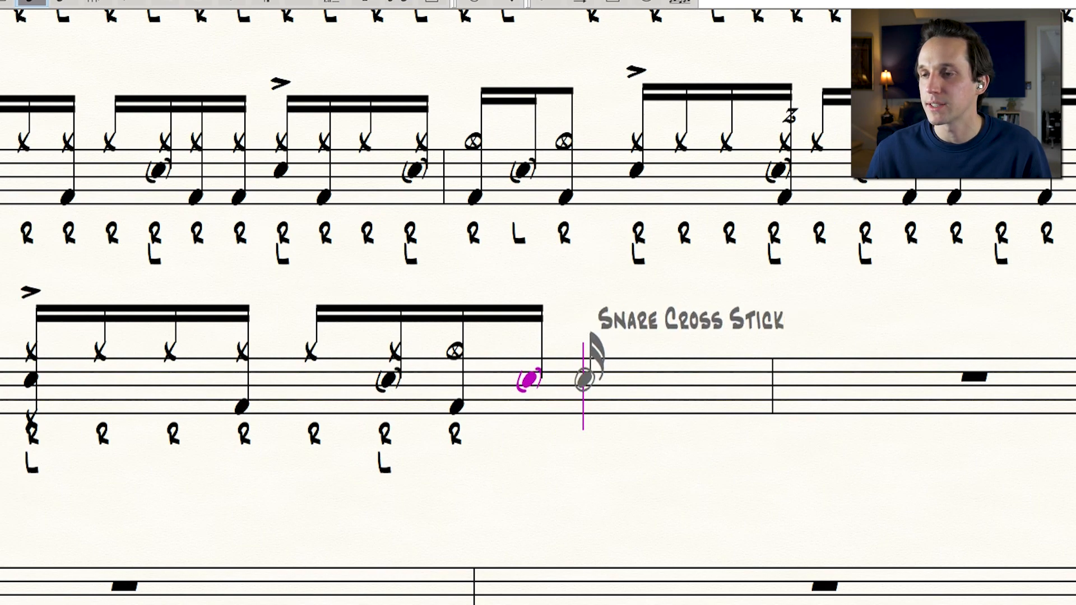
pyautogui.press('Down')
pyautogui.press('Down')
pyautogui.press('Down')
pyautogui.press('Down')
pyautogui.press('Up')
pyautogui.press('Up')
pyautogui.press('Up')
pyautogui.press('Up')
pyautogui.press('Up')
pyautogui.press('Up')
pyautogui.press('Down')
pyautogui.press('Down')
pyautogui.press('Down')
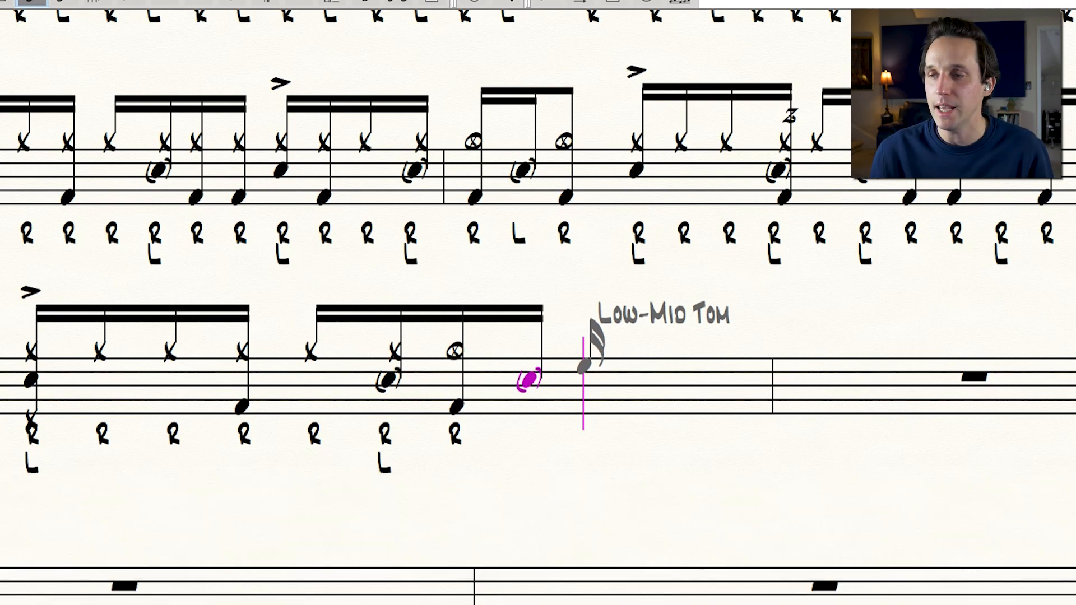
# On beat 4 of measure 5, enter a Low-Mid Tom sixteenth-note triplet followed by two Low-Mid Tom sixteenths
pyautogui.hotkey('ctrl', '9')
pyautogui.press('Return')
pyautogui.press('Return')
pyautogui.press('Return')
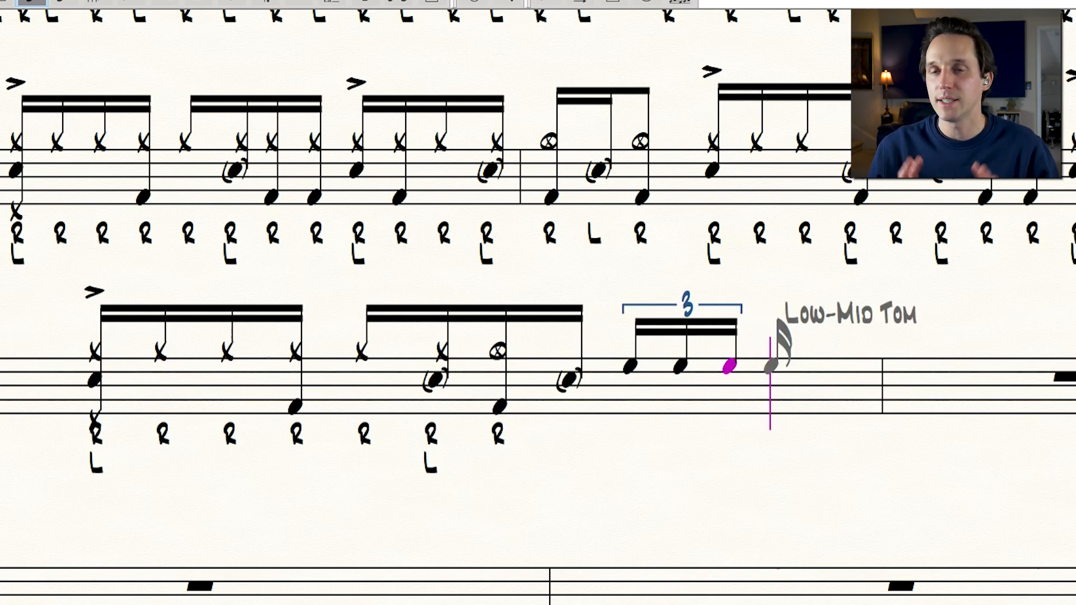
pyautogui.press('Return')
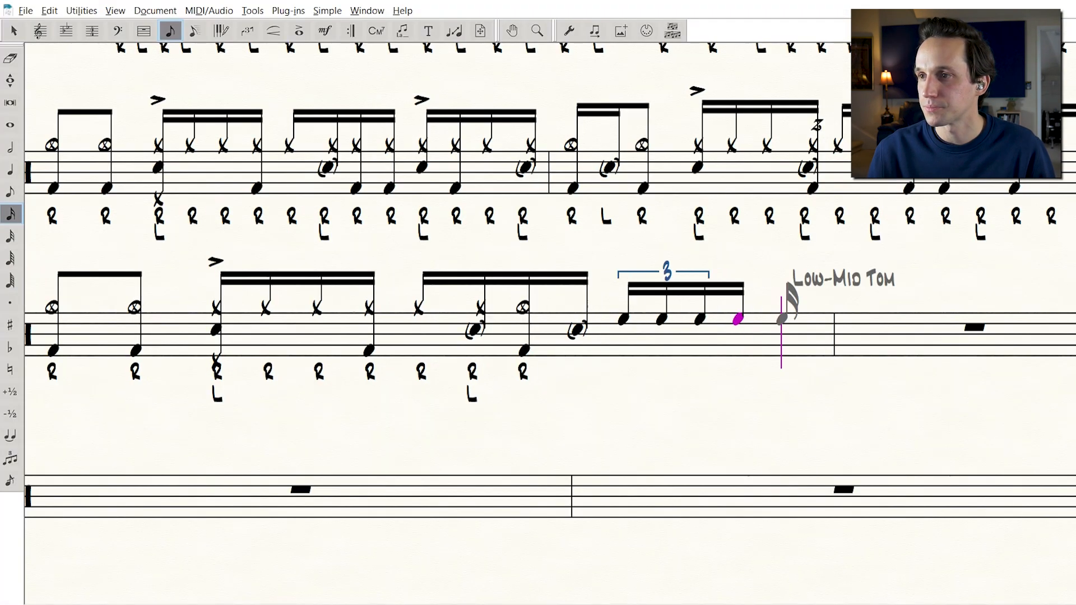
pyautogui.press('Return')
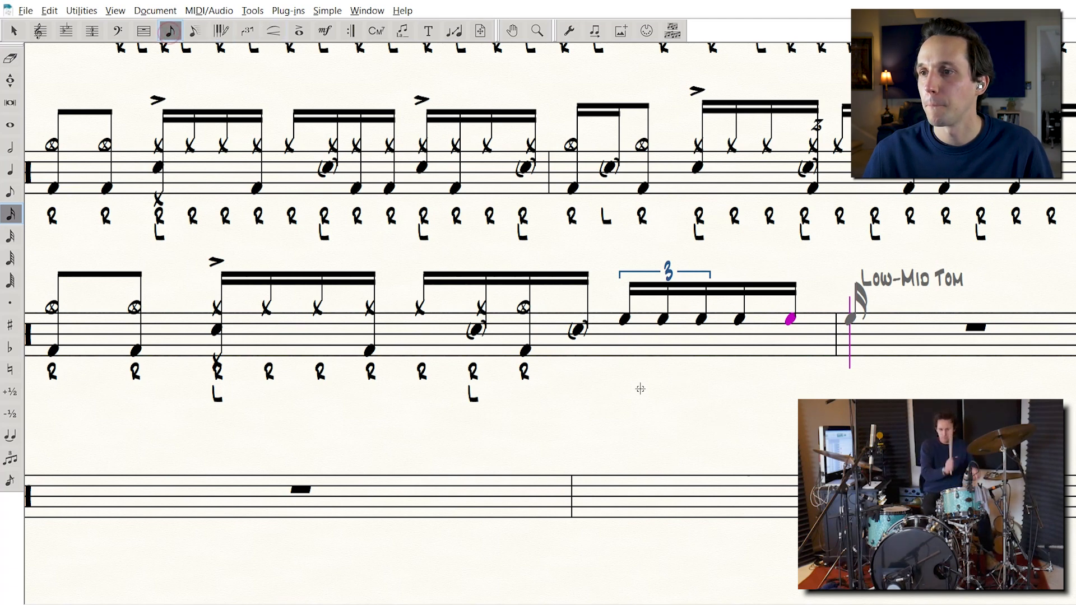
# Add a Hi-Hat Foot note under beat 4 of measure 5 and enter the sticking L R L R L L from beat 3's last ghost note
pyautogui.click(623, 364)
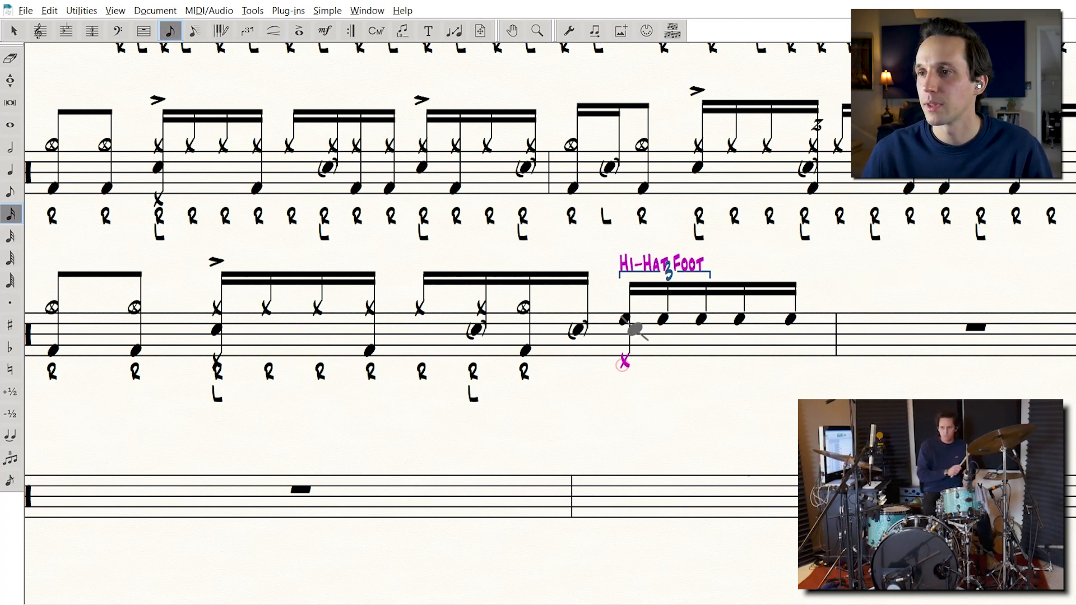
pyautogui.click(403, 30)
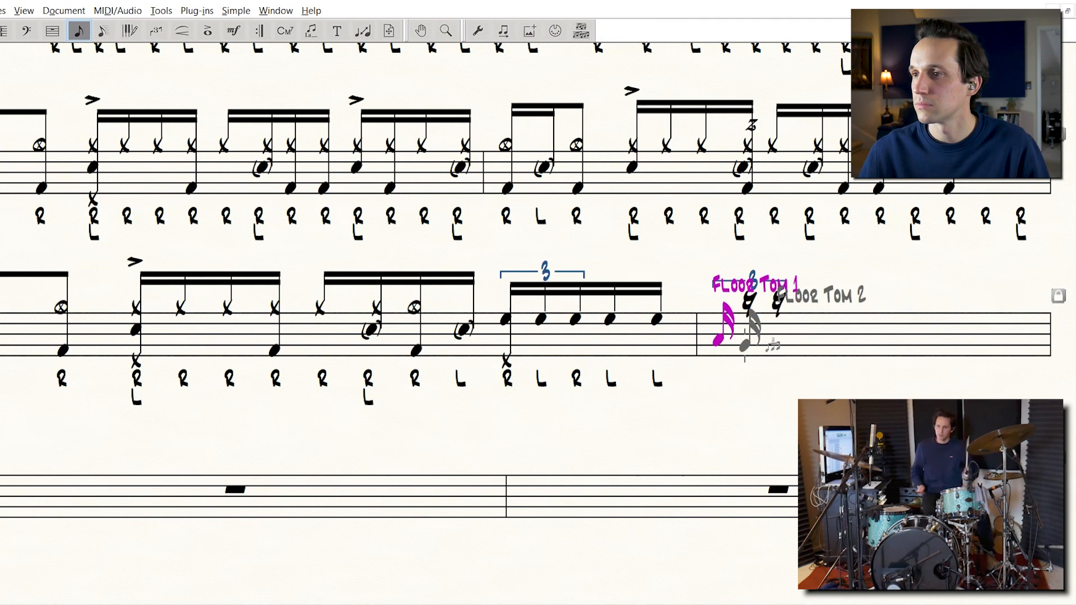
# On beat 1 of measure 6, enter a Floor Tom 1 sixteenth-note triplet followed by two Floor Tom 1 sixteenths
pyautogui.click(754, 340)
pyautogui.click(796, 340)
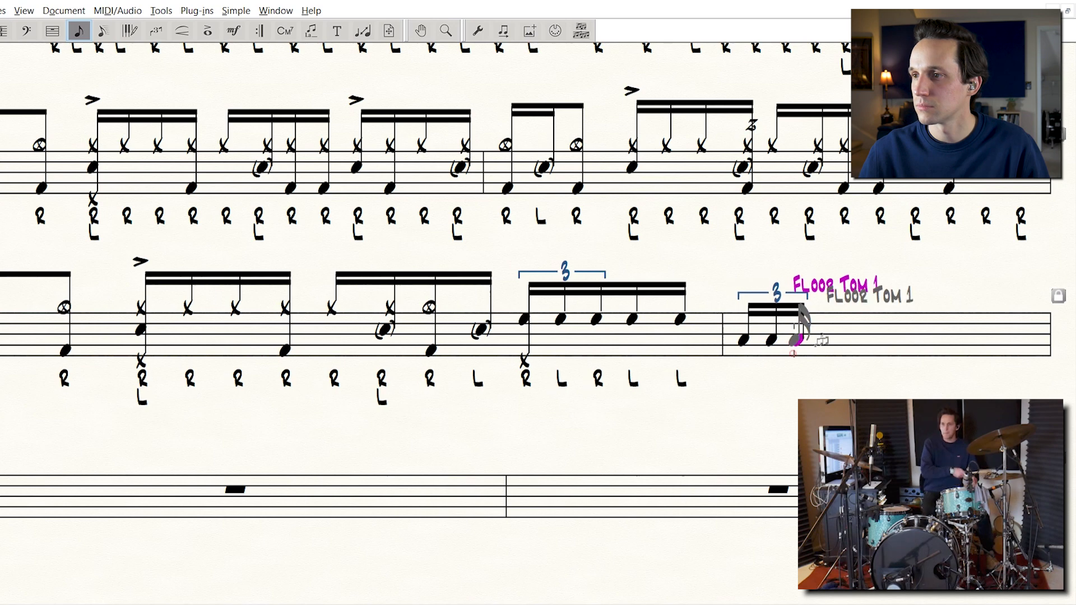
pyautogui.press('Right')
pyautogui.press('Down')
pyautogui.press('Down')
pyautogui.press('Down')
pyautogui.press('Return')
pyautogui.press('Return')
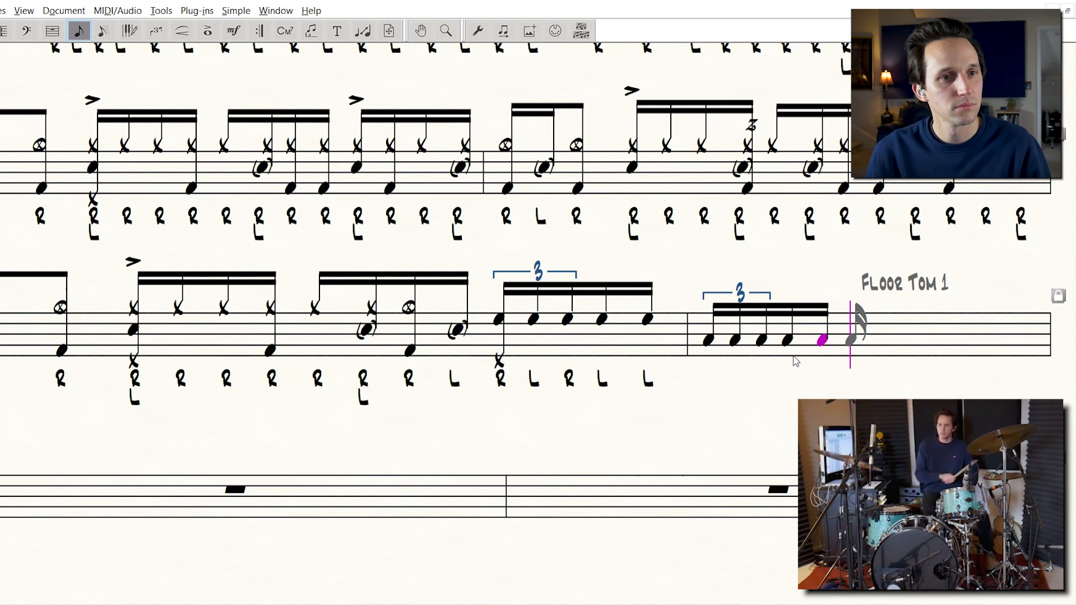
# Enter a sixteenth-note snare on beat 2 of measure 6
pyautogui.press('Up')
pyautogui.press('Up')
pyautogui.press('Up')
pyautogui.press('Down')
pyautogui.press('Down')
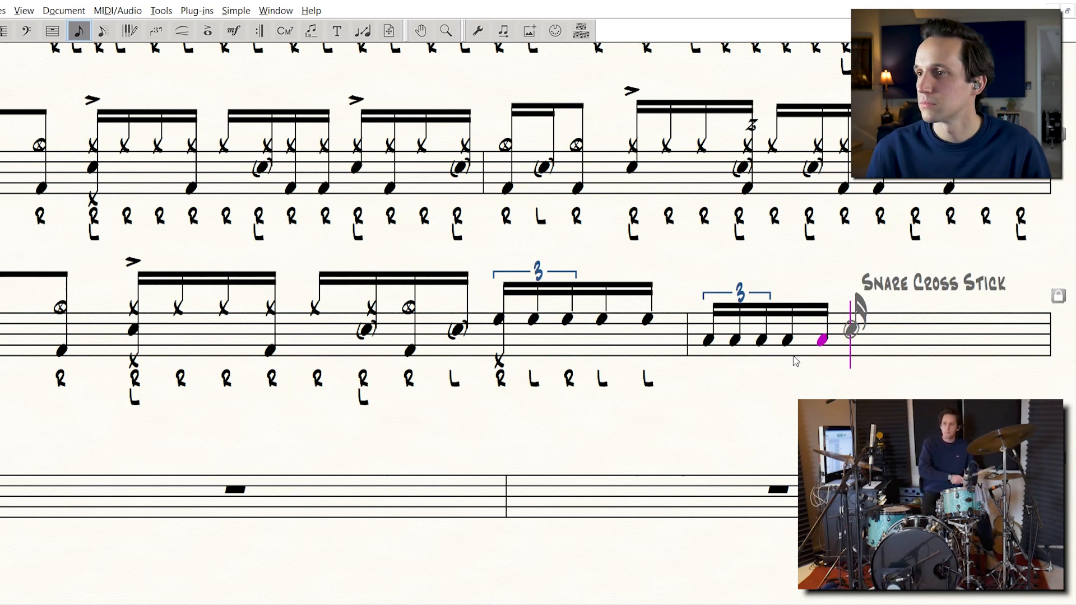
pyautogui.press('Return')
# Fill the rest of measure 6, from beat 2's second sixteenth to the barline, with closed hi-hat sixteenths
pyautogui.press('Up')
pyautogui.press('Up')
pyautogui.press('Up')
pyautogui.press('Up')
pyautogui.press('Up')
pyautogui.press('Up')
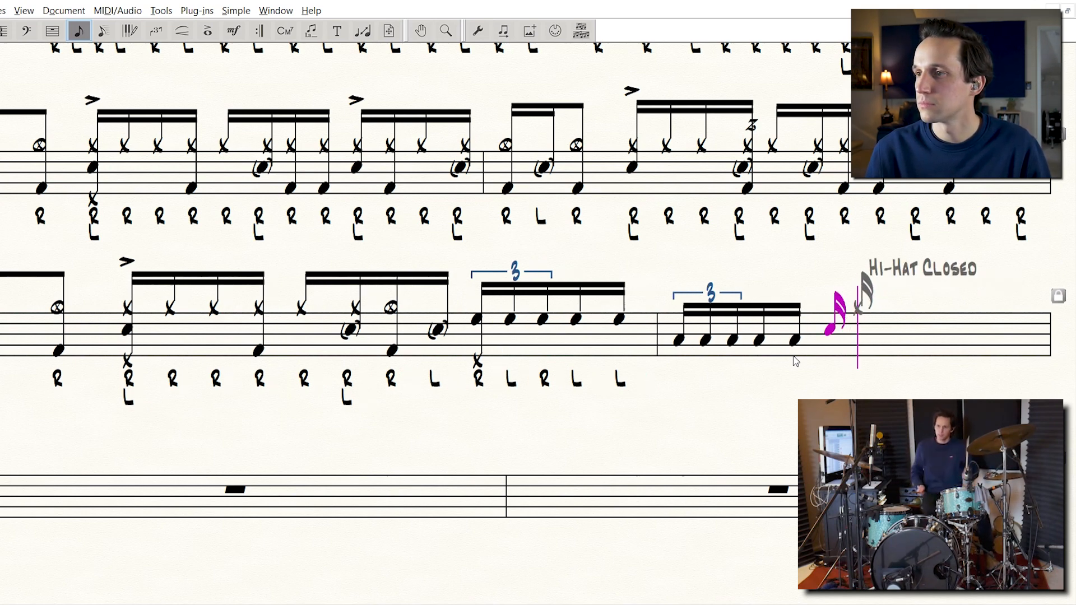
pyautogui.press('Return')
pyautogui.press('Left')
pyautogui.press('Up')
pyautogui.press('Right')
pyautogui.press('Left')
pyautogui.press('Up')
pyautogui.press('Down')
pyautogui.press('Down')
pyautogui.press('Down')
pyautogui.press('Right')
pyautogui.press('Up')
pyautogui.press('Left')
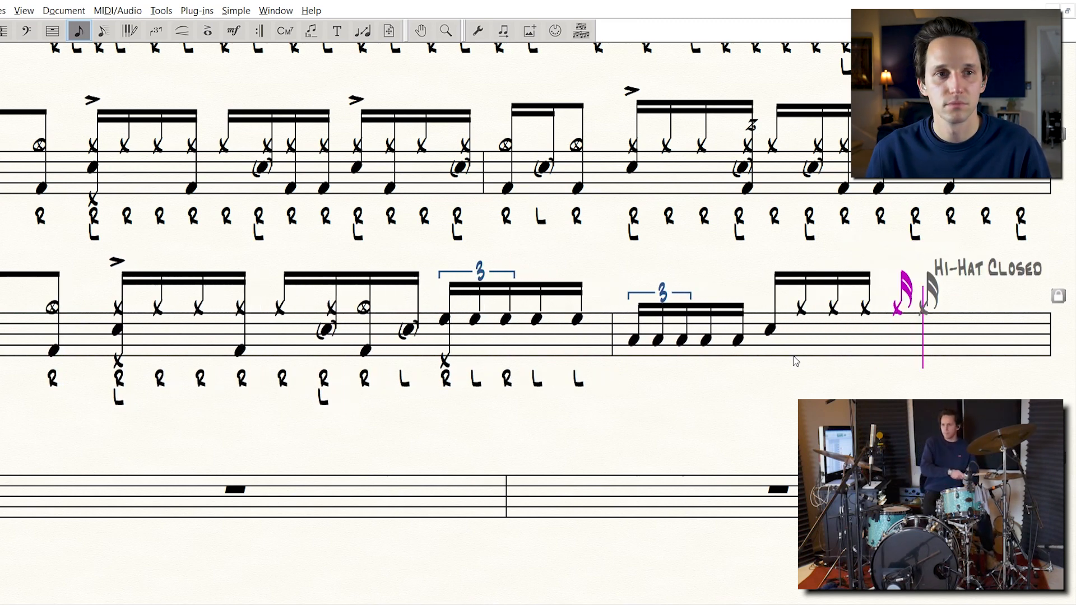
pyautogui.press('Return')
pyautogui.press('Return')
pyautogui.press('Return')
pyautogui.press('Return')
pyautogui.press('Return')
pyautogui.press('Return')
pyautogui.press('Return')
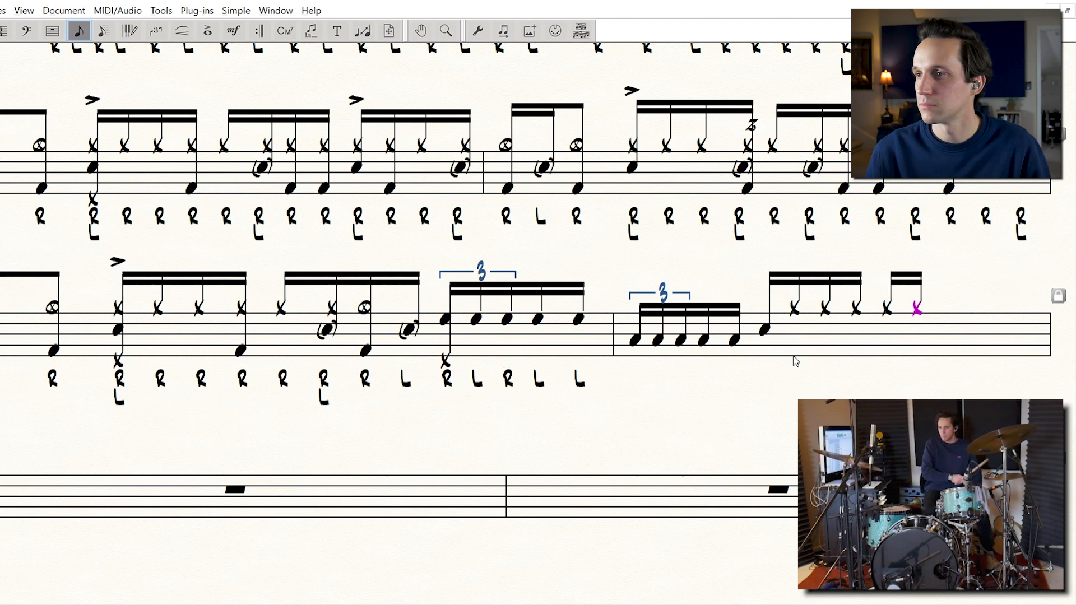
pyautogui.press('Left')
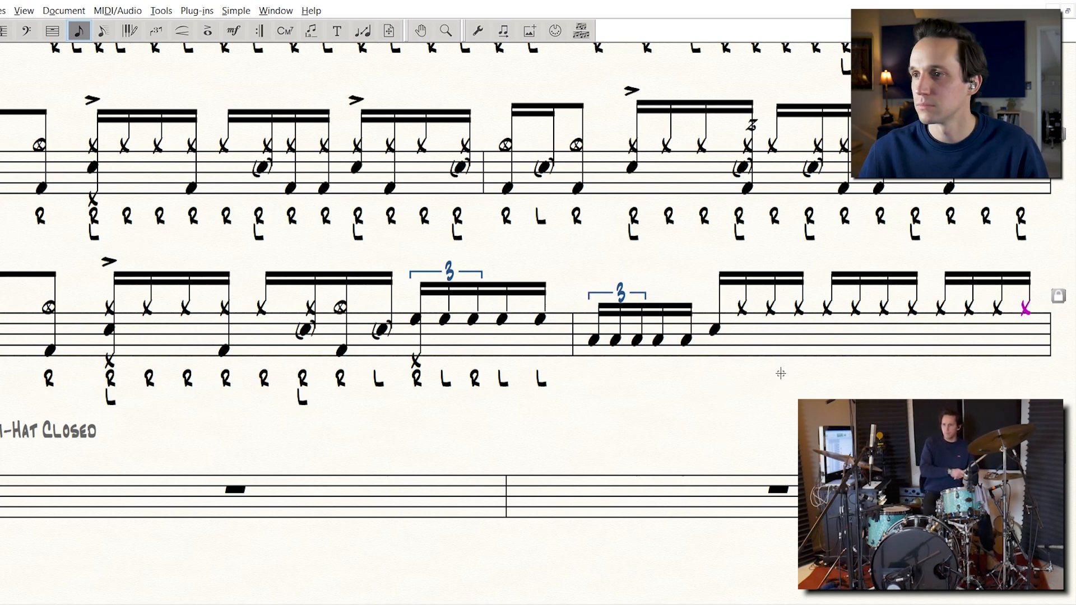
# In measure 6, add a kick on beat 2's last sixteenth, a snare ghost on beat 3's second, and kicks on beat 3's last two
pyautogui.click(798, 350)
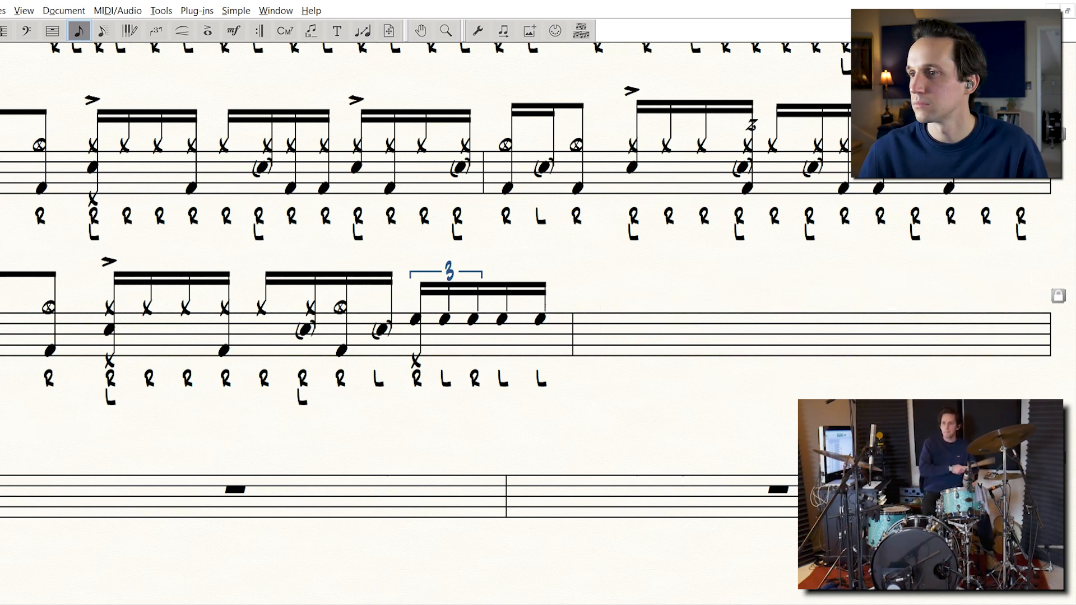
pyautogui.click(857, 349)
pyautogui.click(880, 356)
pyautogui.click(907, 359)
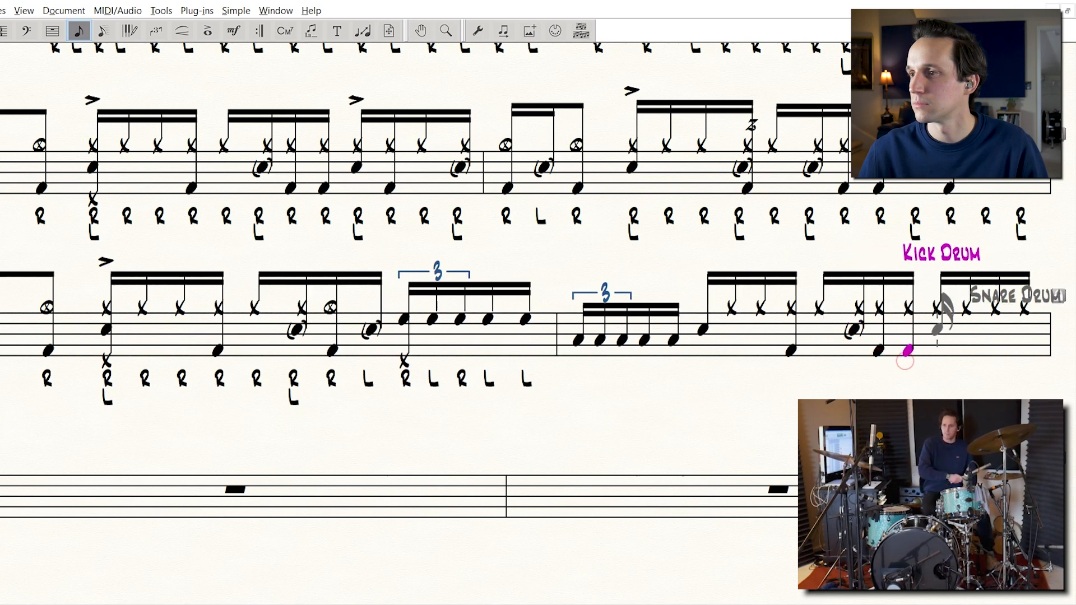
# In beat 4 of measure 6, add a snare on the beat, a kick on the second sixteenth and a snare ghost on the last
pyautogui.click(935, 331)
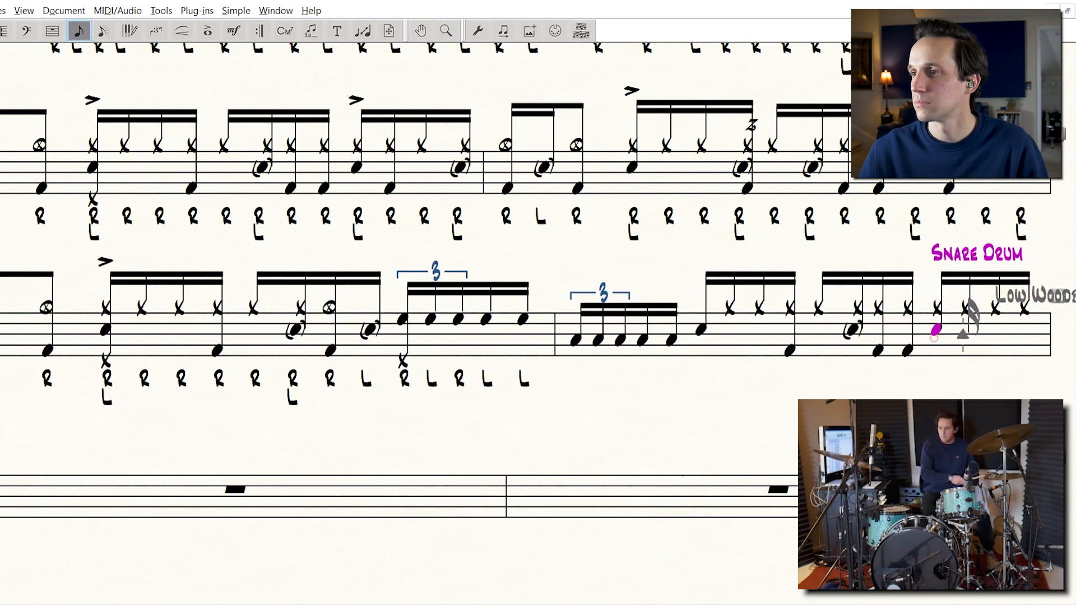
pyautogui.click(965, 351)
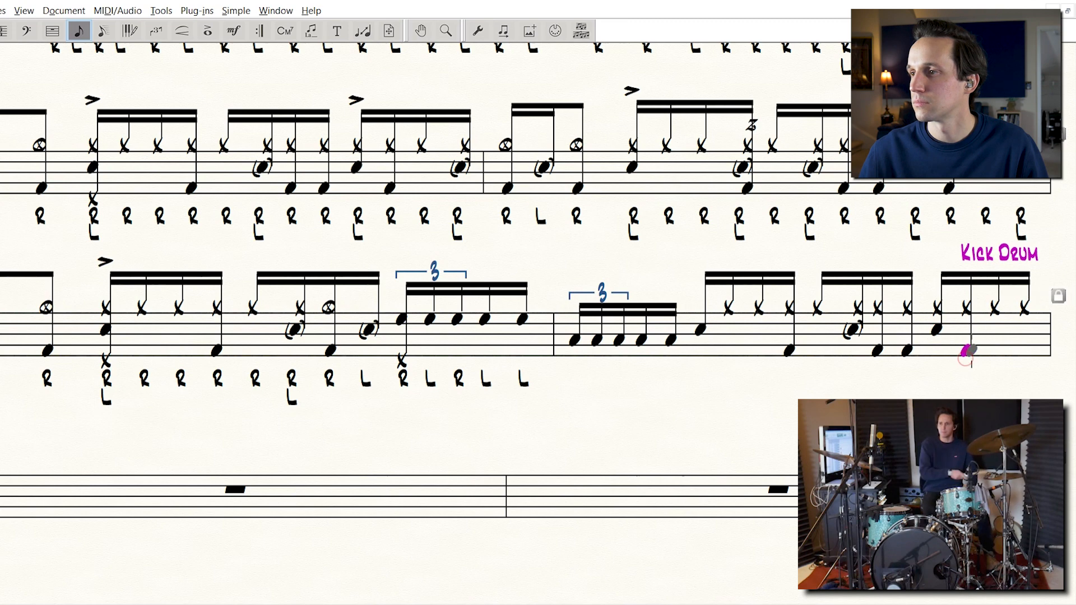
pyautogui.click(1027, 330)
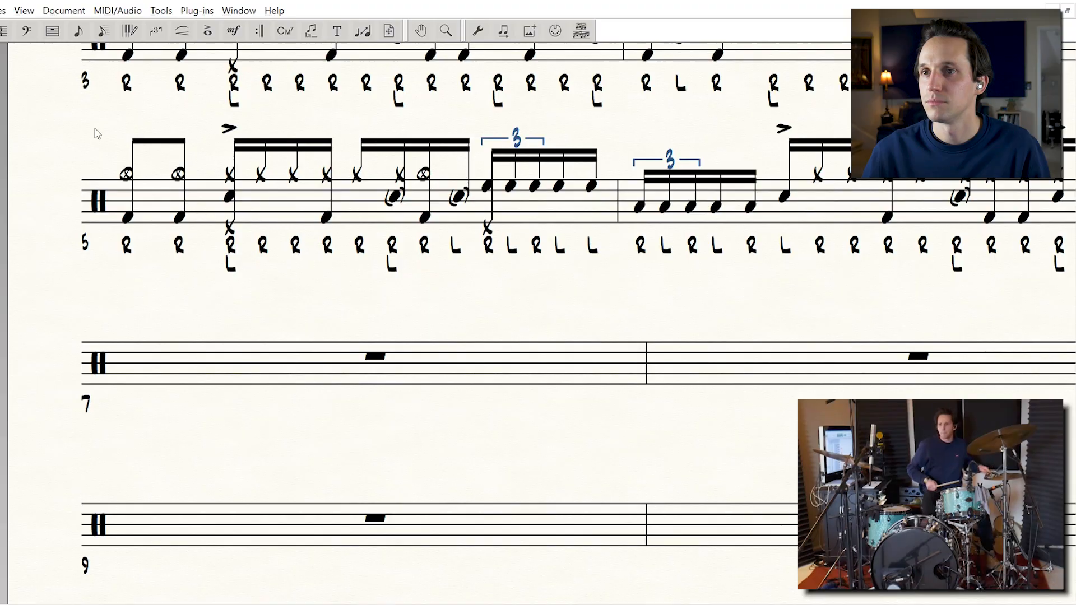
# Copy measure 5 from its start through beat 3's second sixteenth to the start of measure 7
pyautogui.moveTo(94, 128); pyautogui.dragTo(405, 250)
pyautogui.moveTo(142, 220); pyautogui.dragTo(170, 362)
pyautogui.scroll(3, 369, 363)
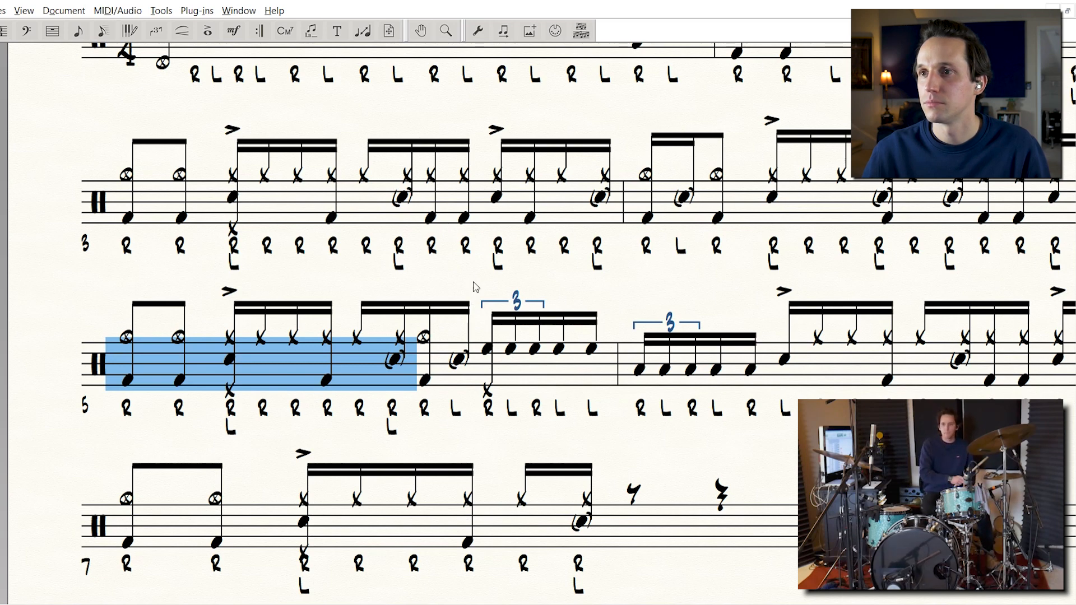
# Copy measure 3 from beat 3's third sixteenth through beat 4's second sixteenth to the same place in measure 7
pyautogui.moveTo(420, 126); pyautogui.dragTo(483, 207)
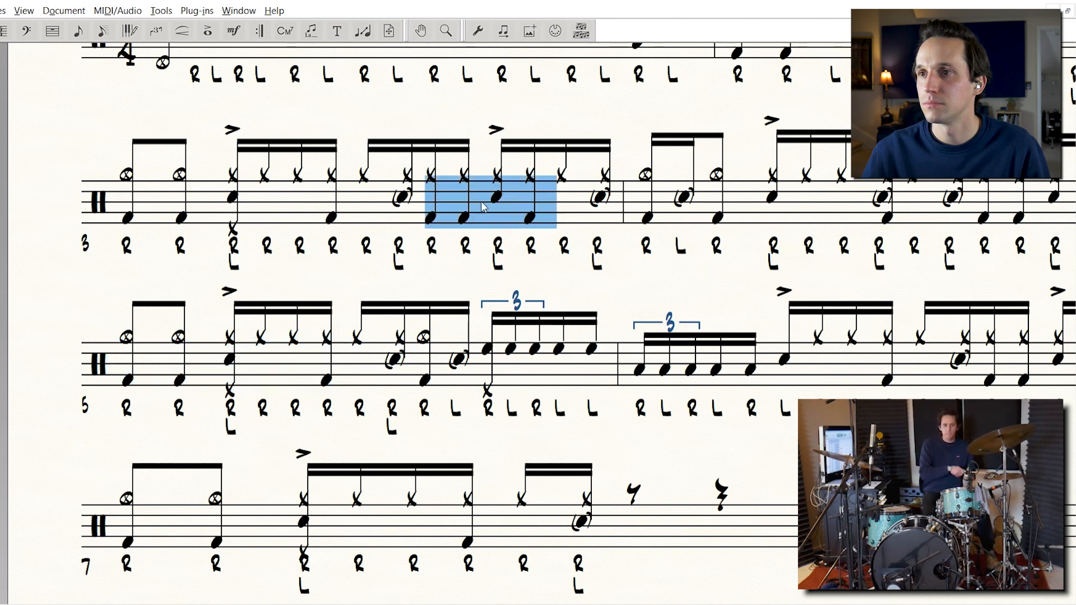
pyautogui.moveTo(619, 500); pyautogui.dragTo(619, 501)
pyautogui.scroll(-4, 576, 409)
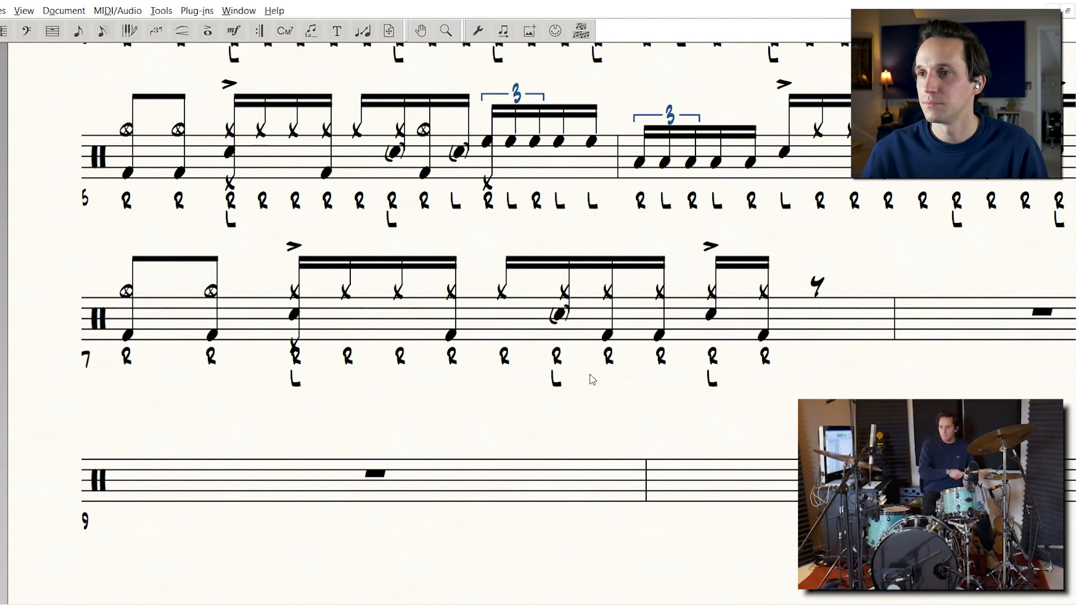
# In measure 7, make beat 4's second sixteenth a ghosted snare with hi-hat, then replace the eighth rest with thirty-seconds: snare-kick, two hi-hats, ghost-kick
pyautogui.click(77, 30)
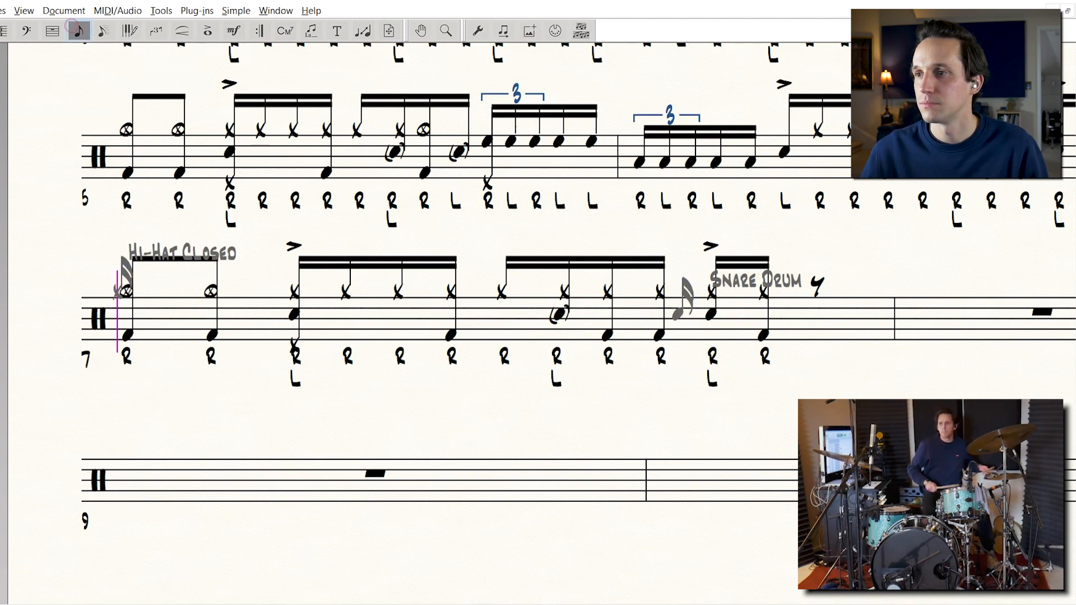
pyautogui.hscroll(3, 744, 369)
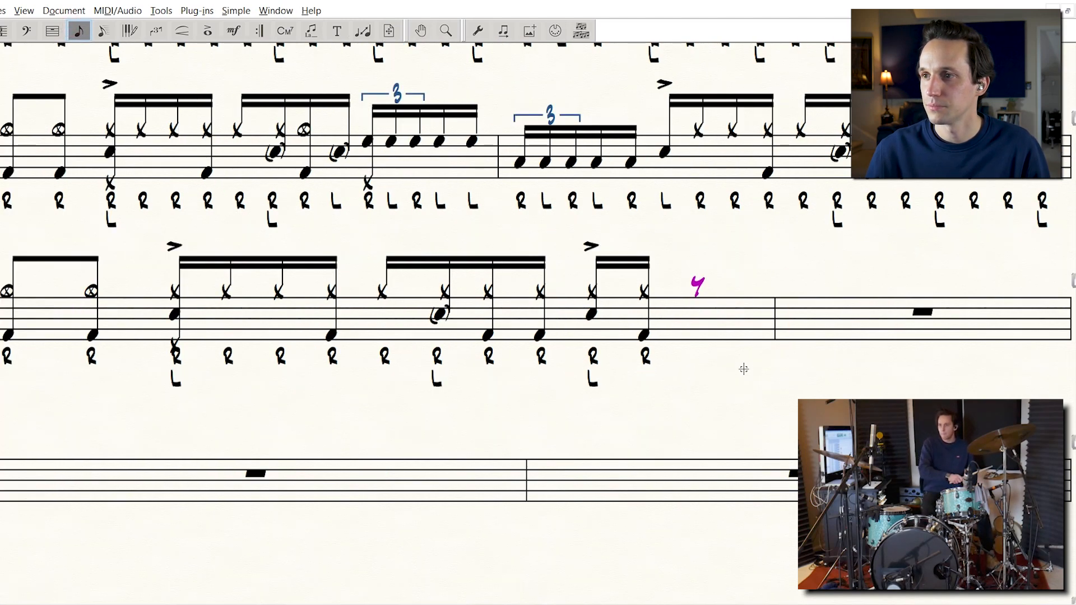
pyautogui.press('Delete')
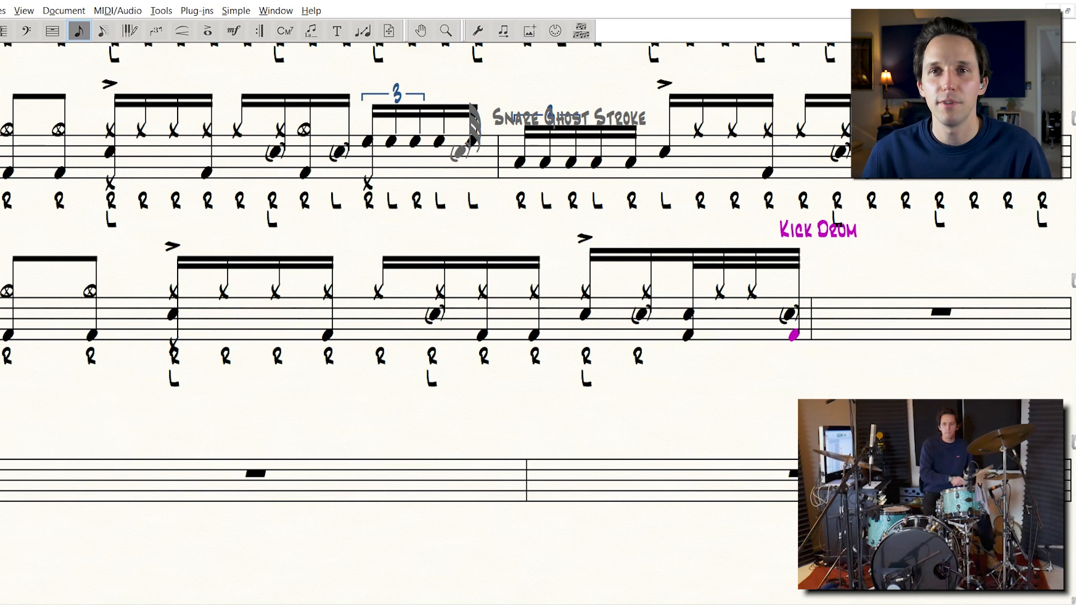
# Complete the sticking in beat 4 of measure 7: a second-line L under the second sixteenth, and R L L R under the thirty-seconds
pyautogui.click(311, 31)
pyautogui.click(639, 356)
pyautogui.write('R R ')
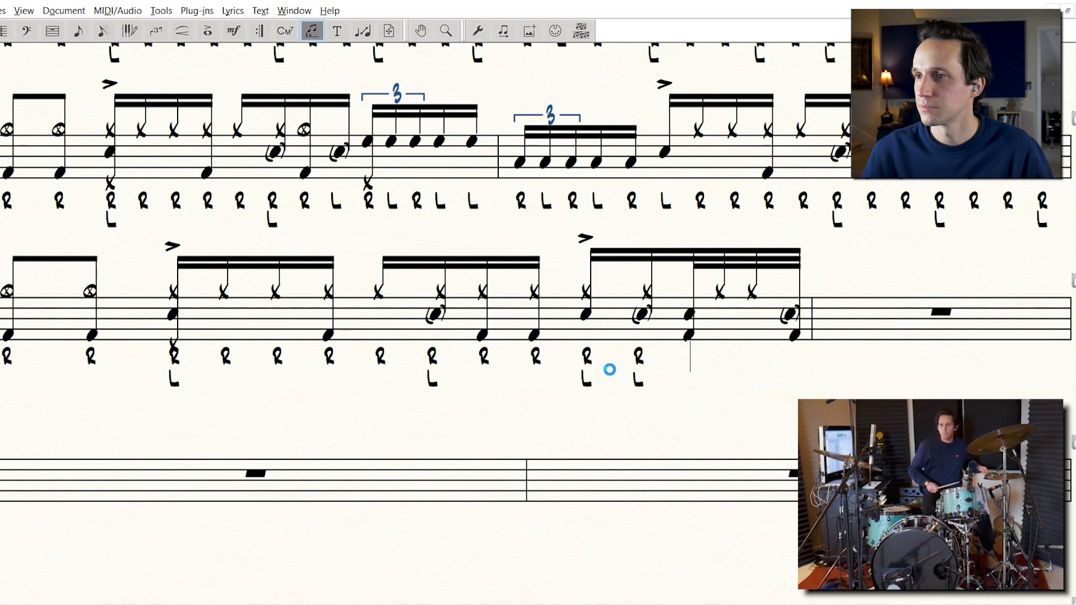
pyautogui.write('L L R')
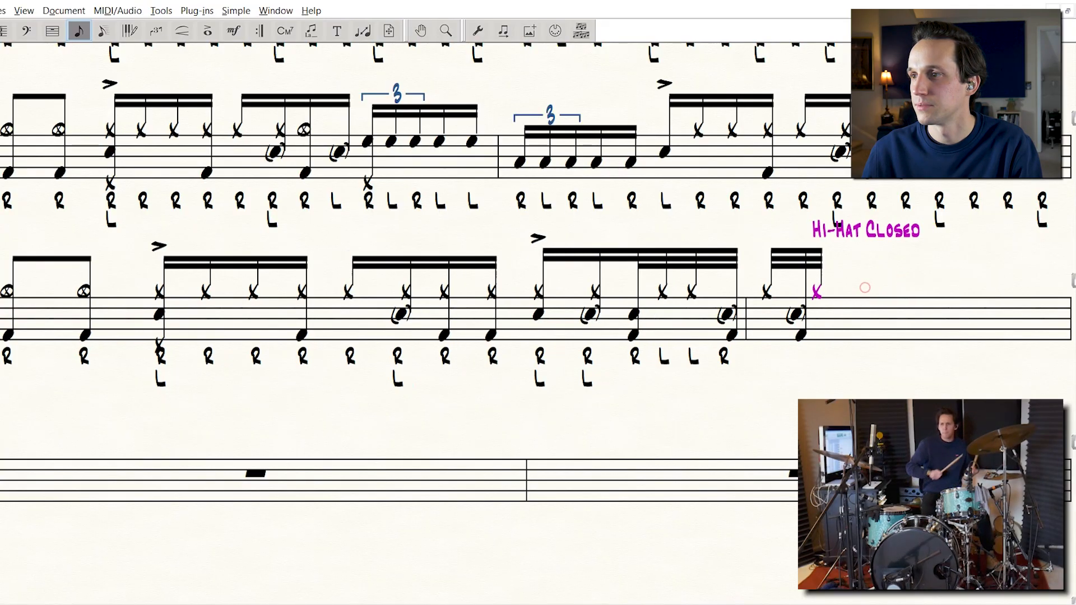
# Complete beat 1 of measure 8 in thirty-seconds: a closed hi-hat, two snares with kick, a closed hi-hat and a kick
pyautogui.click(865, 287)
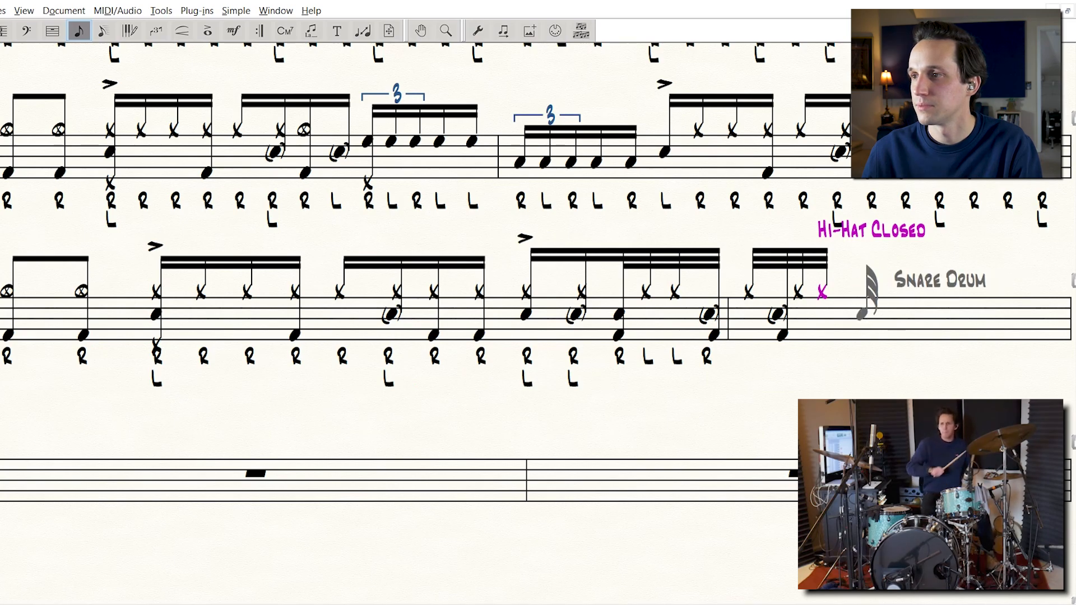
pyautogui.click(864, 315)
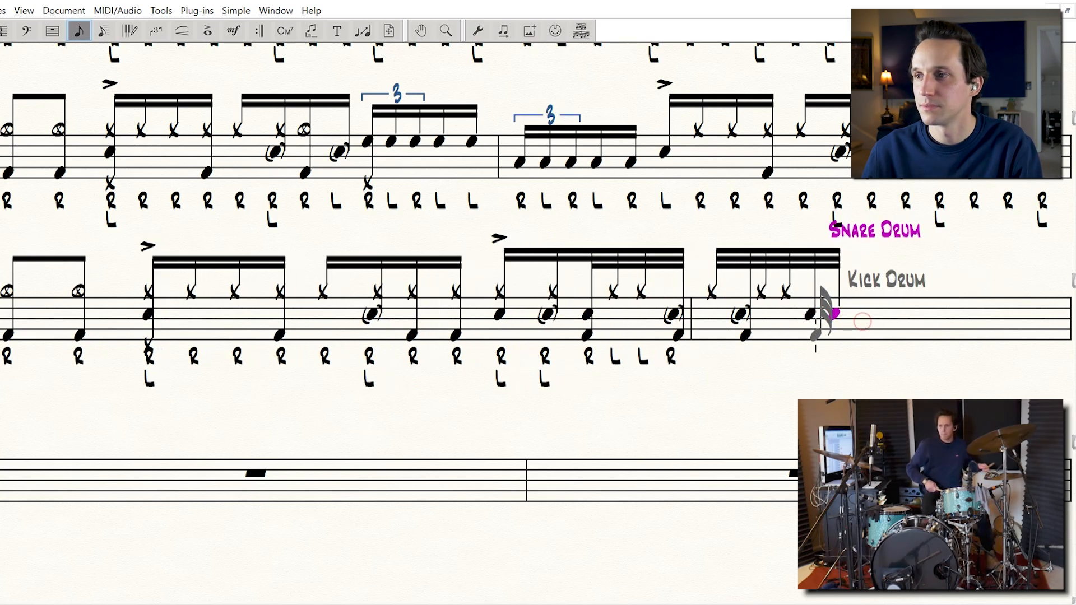
pyautogui.click(811, 335)
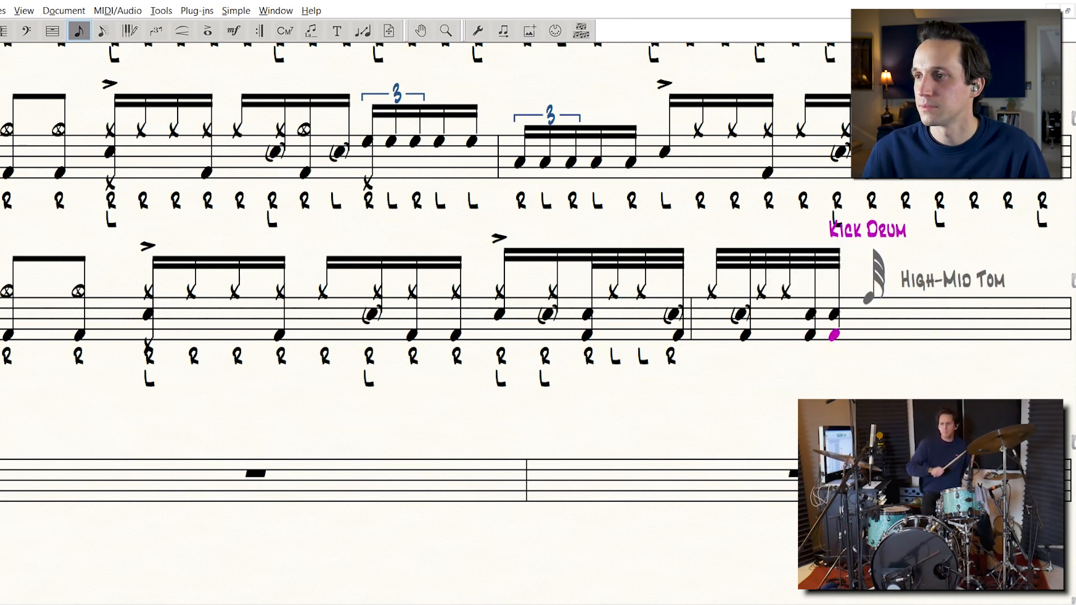
pyautogui.click(869, 288)
pyautogui.press('Down')
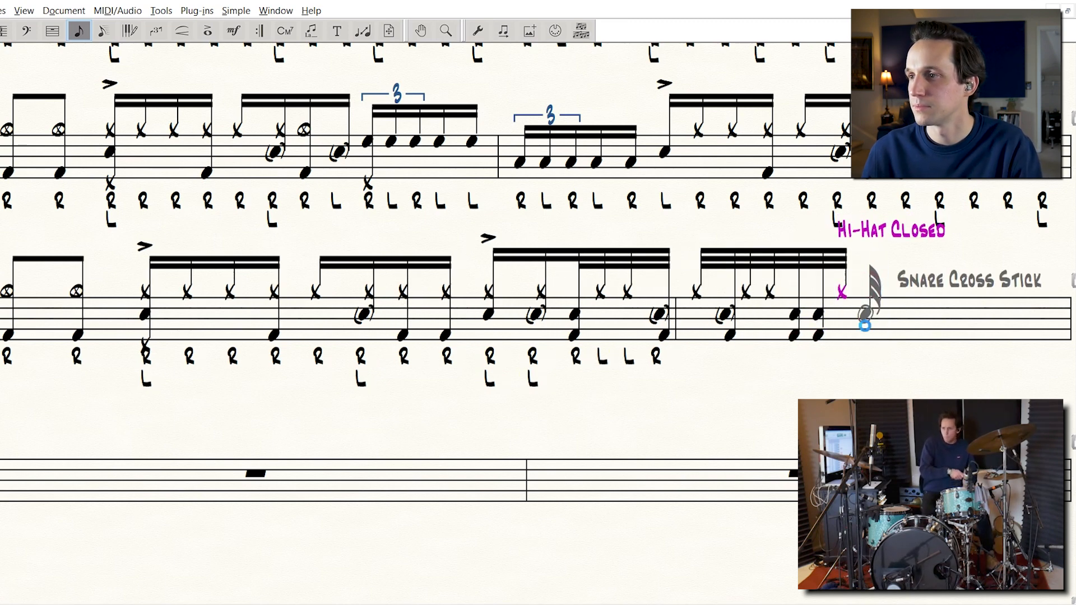
pyautogui.click(866, 337)
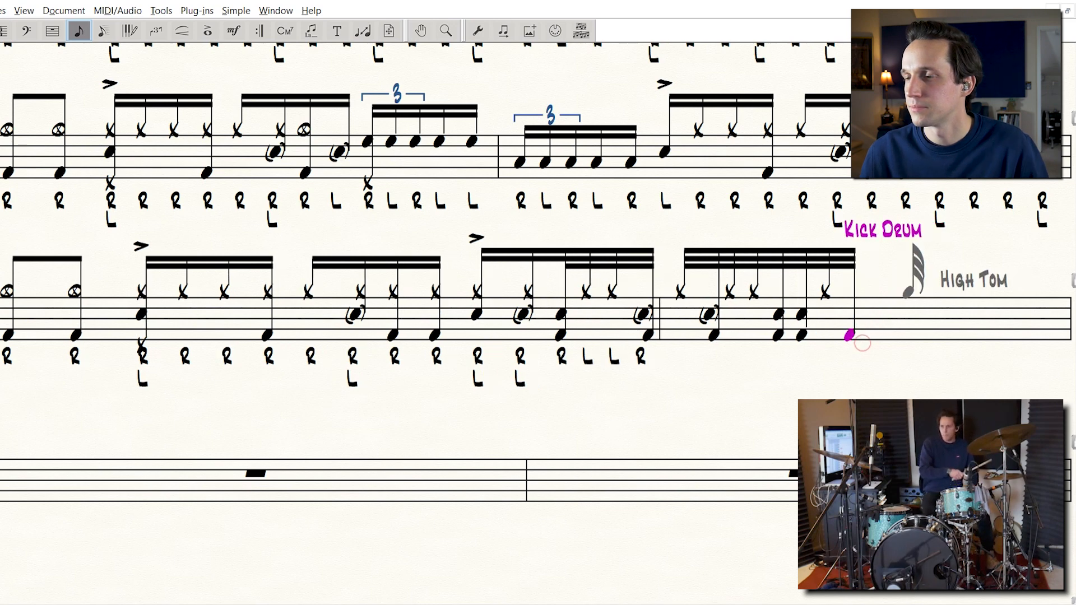
# On beat 2 of measure 8, enter an eighth-note snare, a closed hi-hat sixteenth, and a sixteenth combining kick and closed hi-hat
pyautogui.press('4')
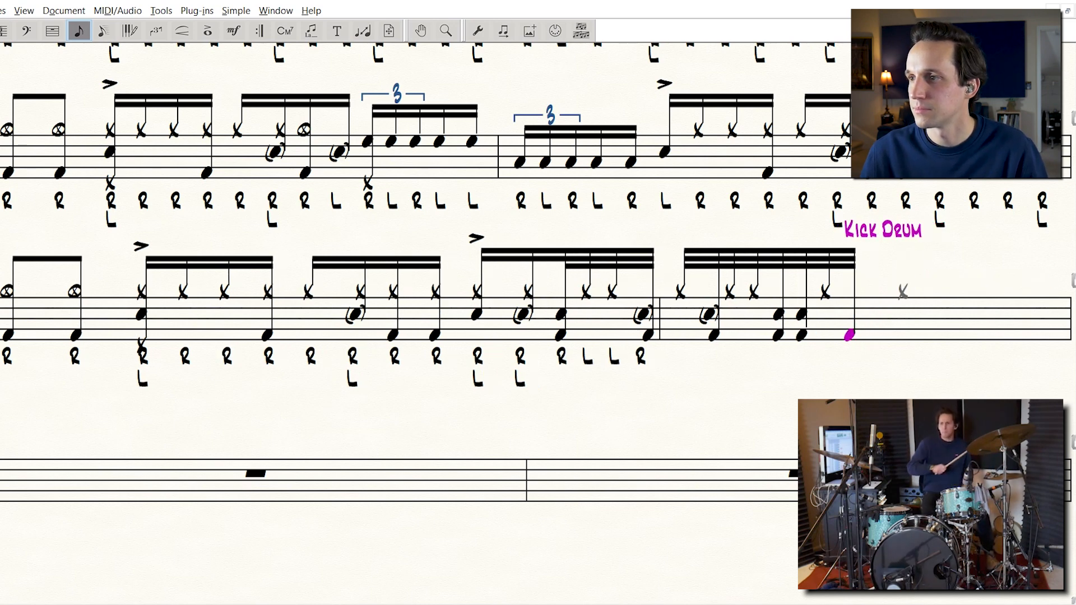
pyautogui.click(894, 314)
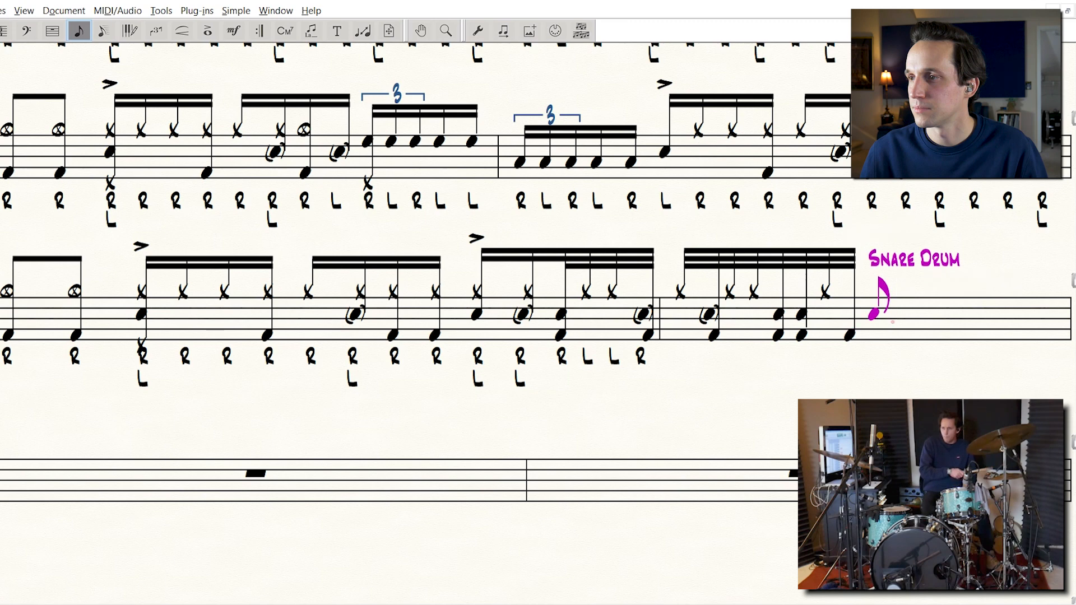
pyautogui.press('3')
pyautogui.click(924, 287)
pyautogui.click(926, 336)
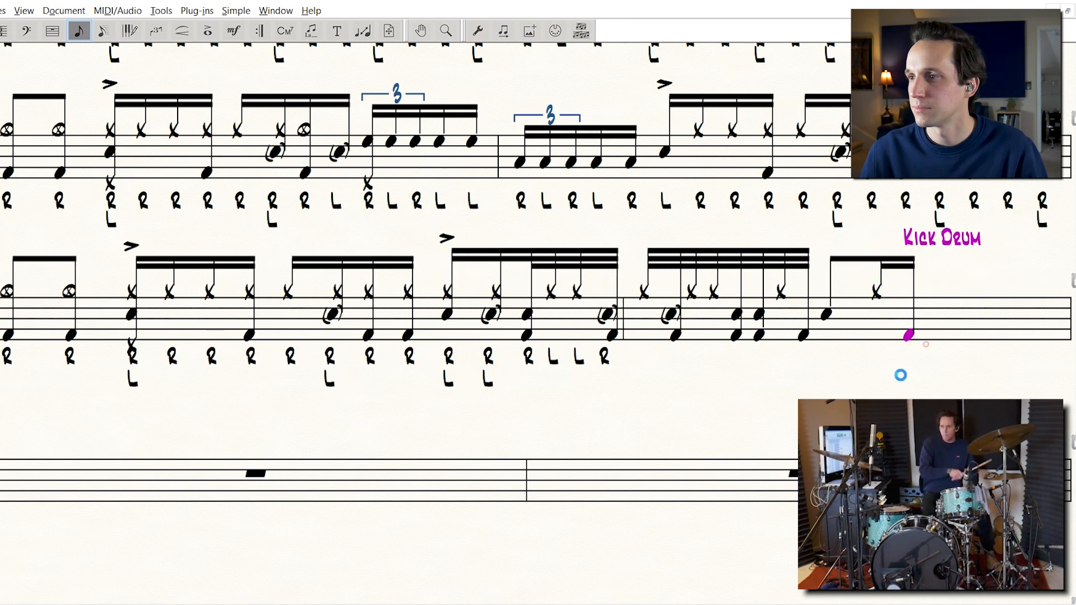
pyautogui.click(911, 292)
# Fill beats 3 and 4 of measure 8 with closed hi-hat sixteenths
pyautogui.click(601, 322)
pyautogui.click(602, 322)
pyautogui.click(602, 322)
pyautogui.press('Down')
pyautogui.press('Down')
pyautogui.press('Right')
pyautogui.press('Return')
pyautogui.press('Return')
pyautogui.press('Return')
pyautogui.press('Return')
pyautogui.press('Return')
pyautogui.press('Return')
pyautogui.press('Return')
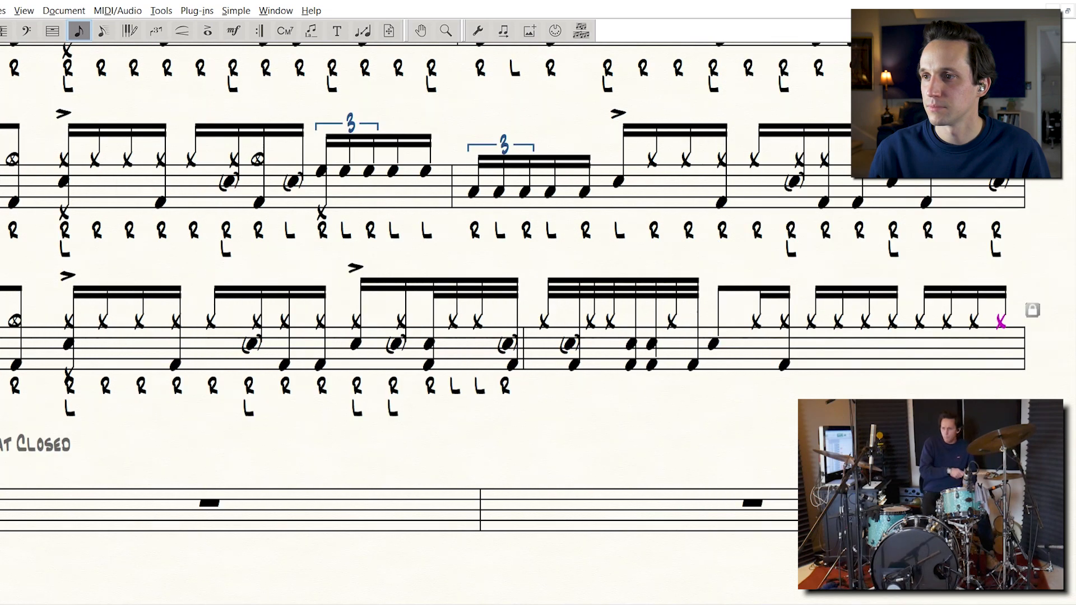
pyautogui.hscroll(5, 778, 291)
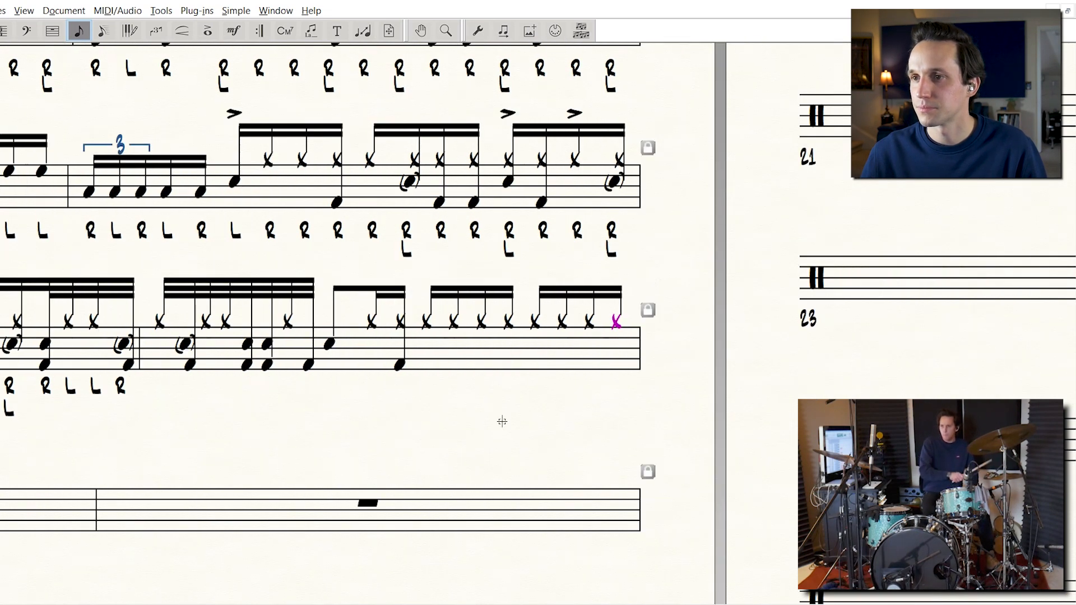
# Under the beat 3 hi-hats of measure 8, add a snare ghost stroke on the second sixteenth and kicks on the third and fourth
pyautogui.click(450, 343)
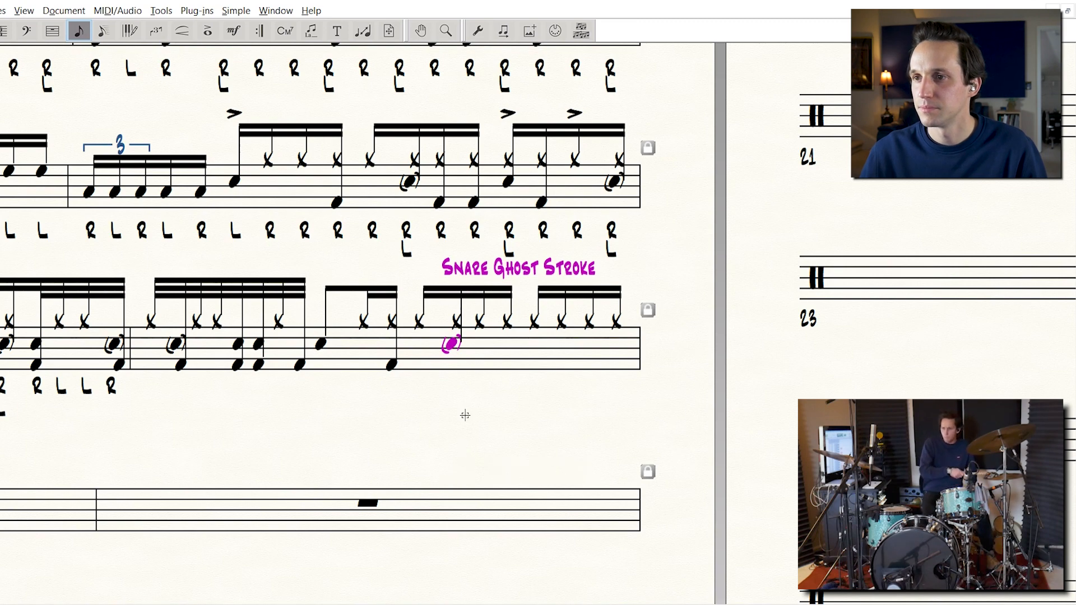
pyautogui.click(479, 367)
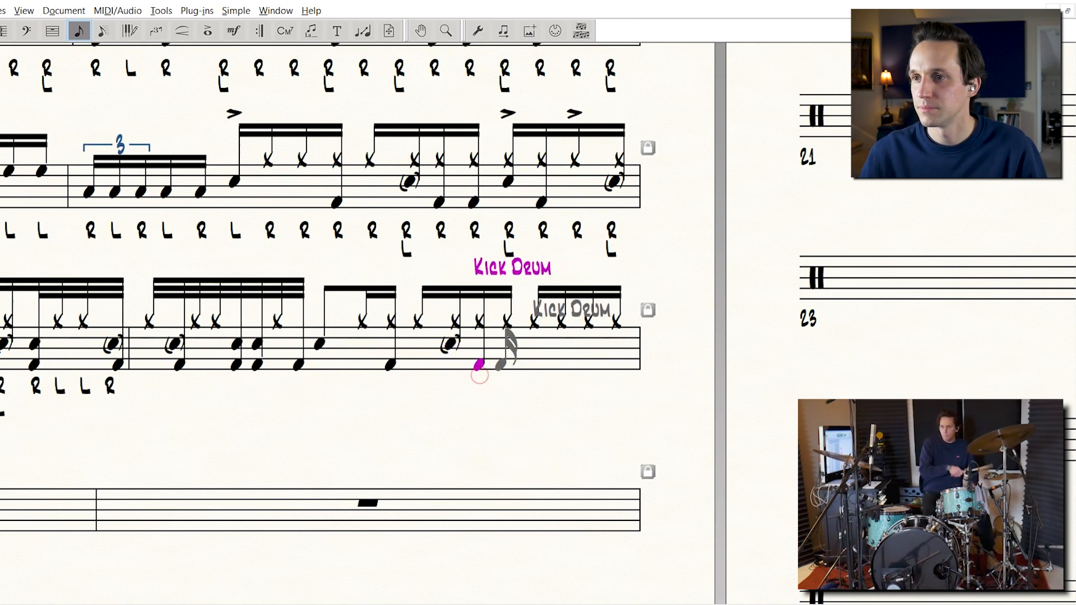
pyautogui.click(507, 368)
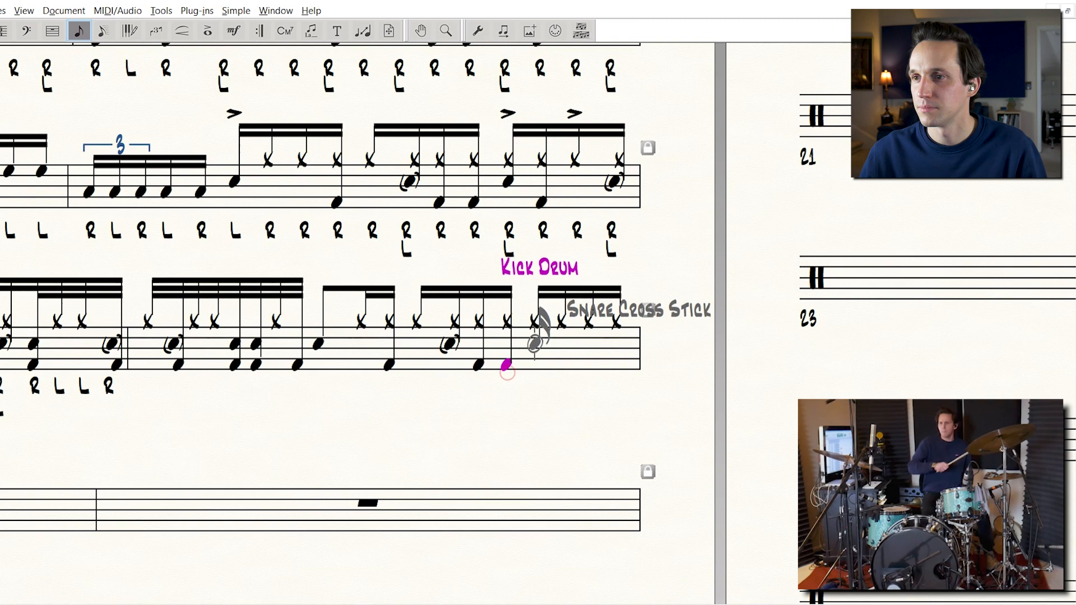
# On beat 4 of measure 8, add a snare to the first hi-hat, a kick to the second and a snare ghost stroke to the fourth
pyautogui.click(534, 344)
pyautogui.press('Down')
pyautogui.press('Down')
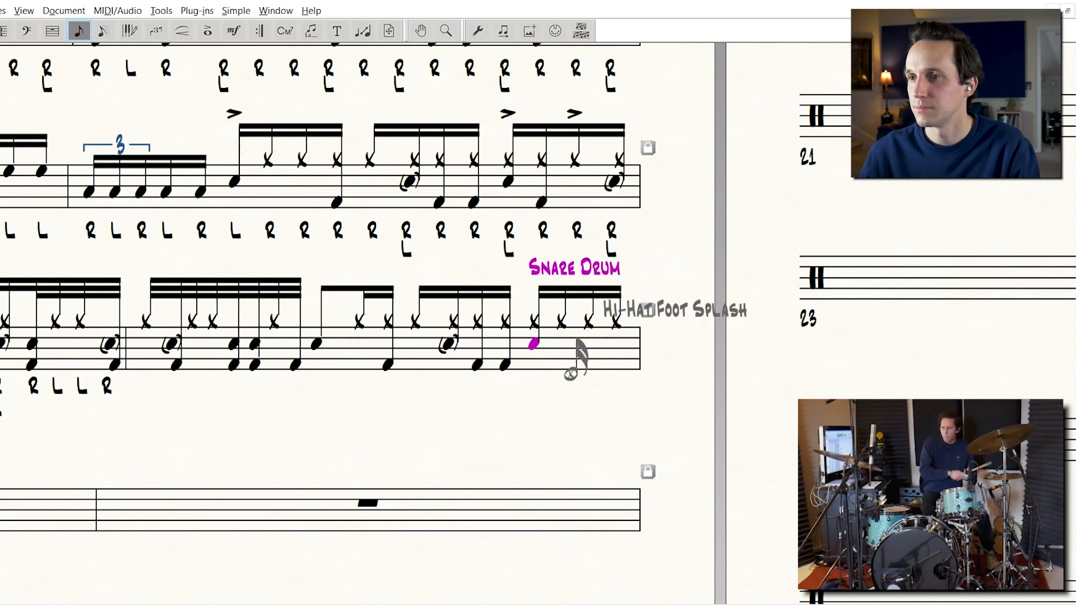
pyautogui.click(559, 364)
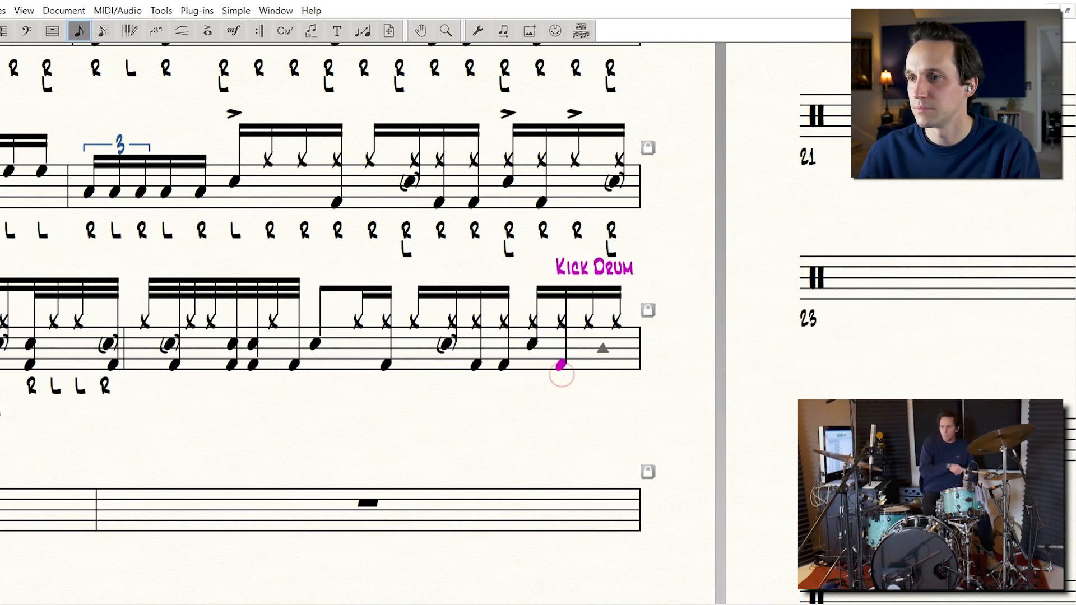
pyautogui.click(617, 343)
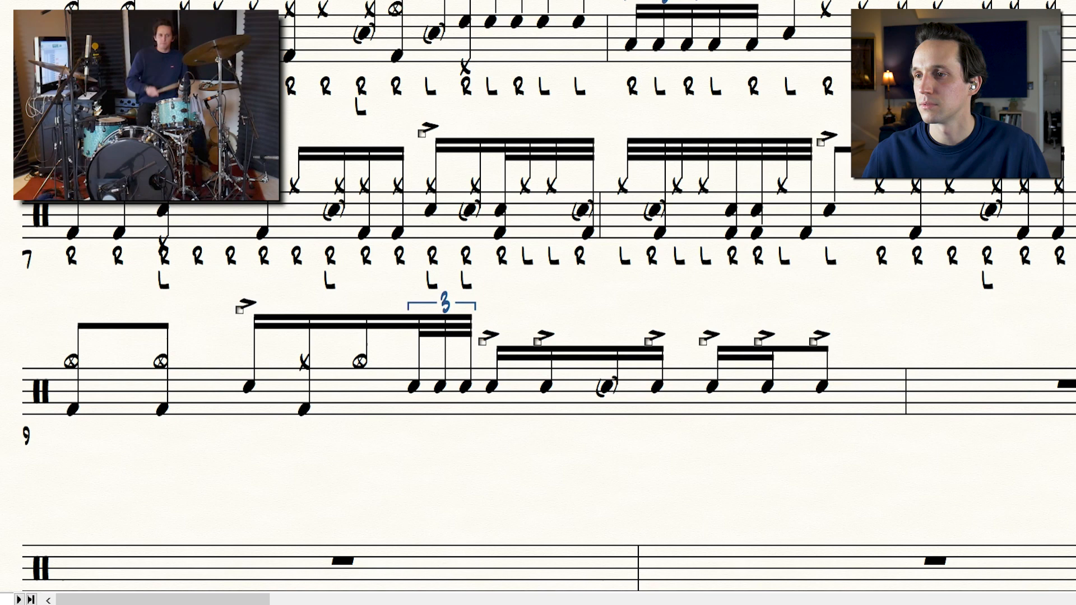
# Select the empty measure 10 that follows the last transcribed measure
pyautogui.hotkey('ctrl', '-')
pyautogui.hotkey('ctrl', '-')
pyautogui.scroll(4, 432, 126)
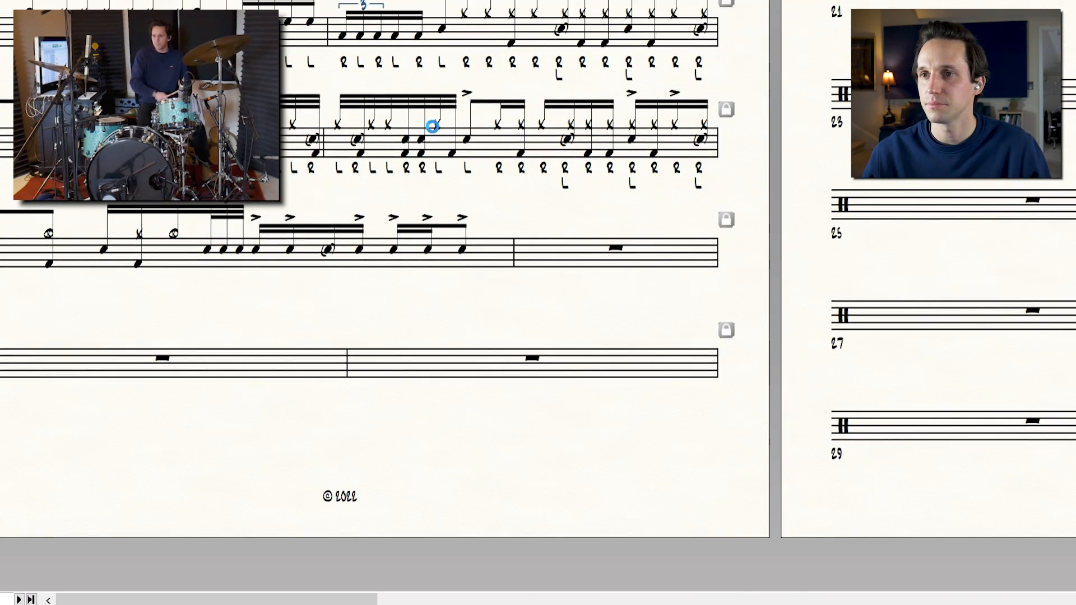
pyautogui.scroll(-2, 441, 143)
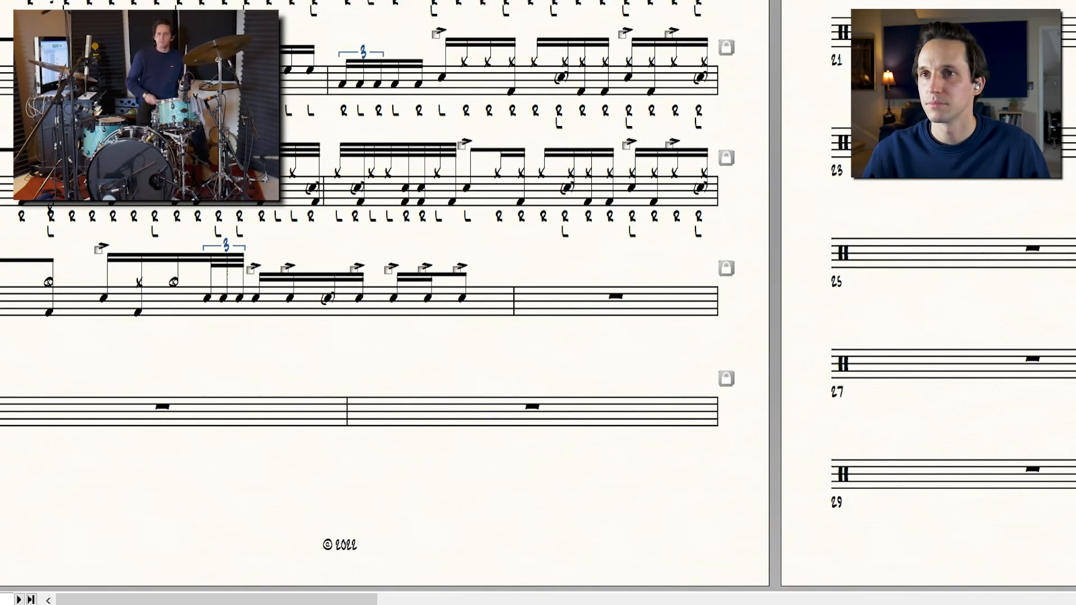
pyautogui.click(617, 301)
pyautogui.scroll(6, 455, 307)
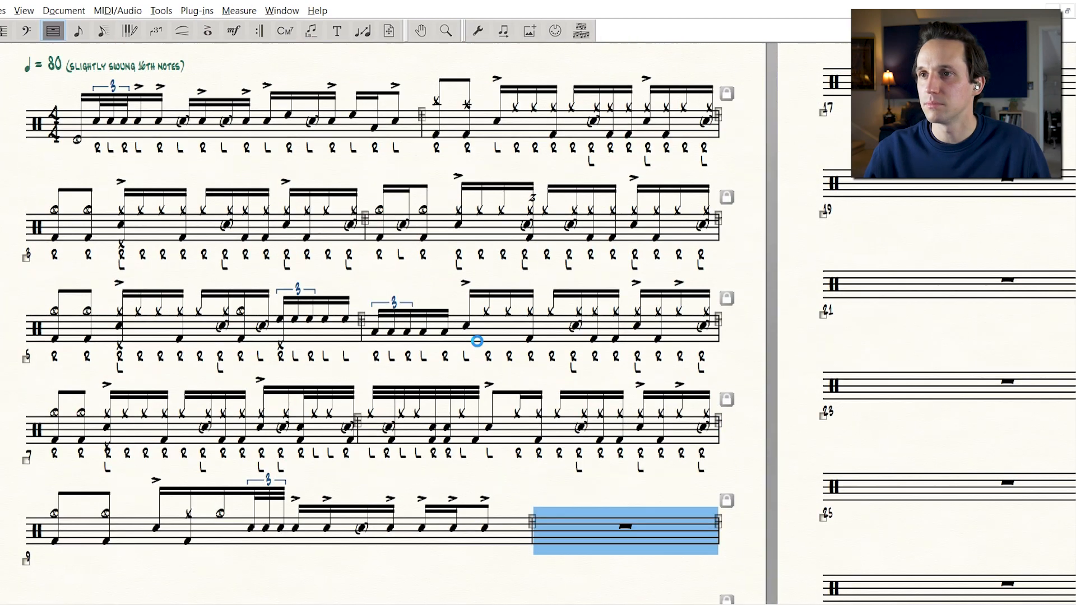
pyautogui.scroll(-5, 476, 347)
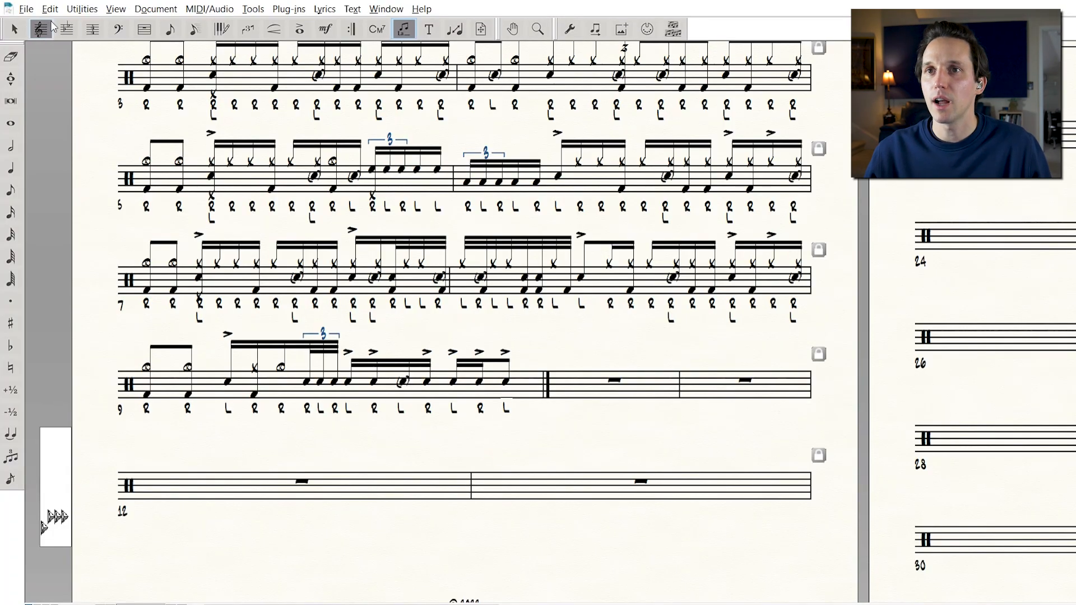
# Hide the two empty measures after the final barline of measure 9 using the Staff tool
pyautogui.click(41, 27)
pyautogui.moveTo(627, 385); pyautogui.dragTo(756, 390)
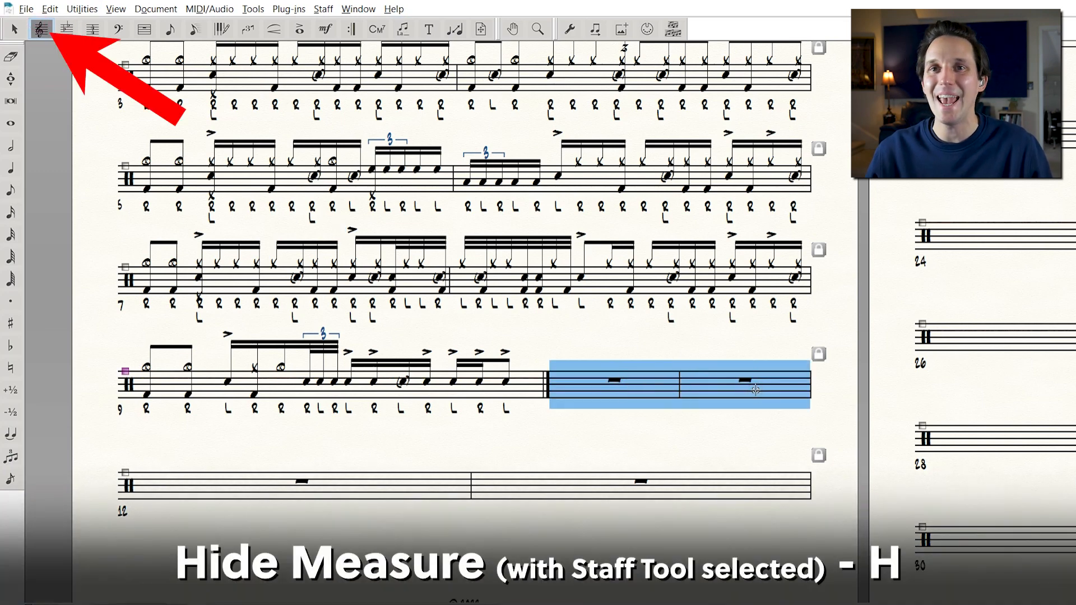
pyautogui.press('h')
pyautogui.click(477, 436)
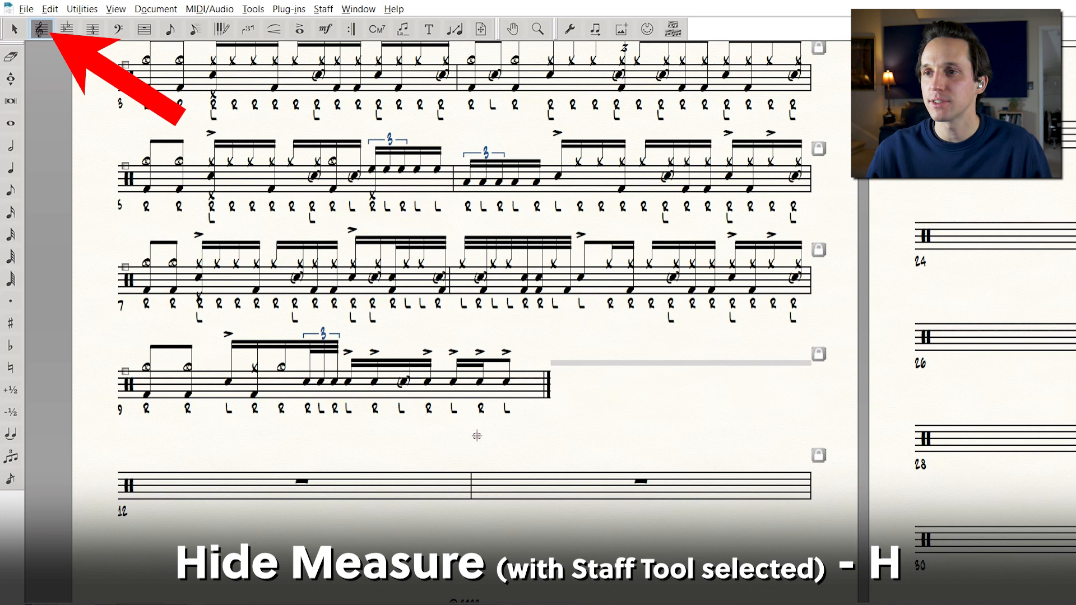
# Delete all empty measures from measure 12 through the end of the score, then return to the first page
pyautogui.click(151, 31)
pyautogui.click(341, 482)
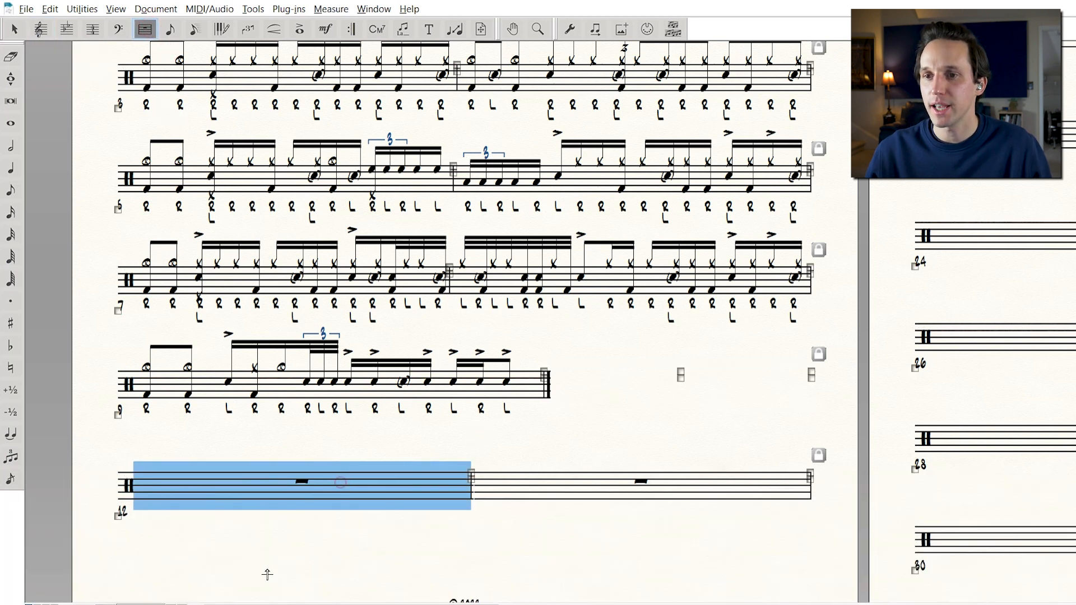
pyautogui.hotkey('shift', 'End')
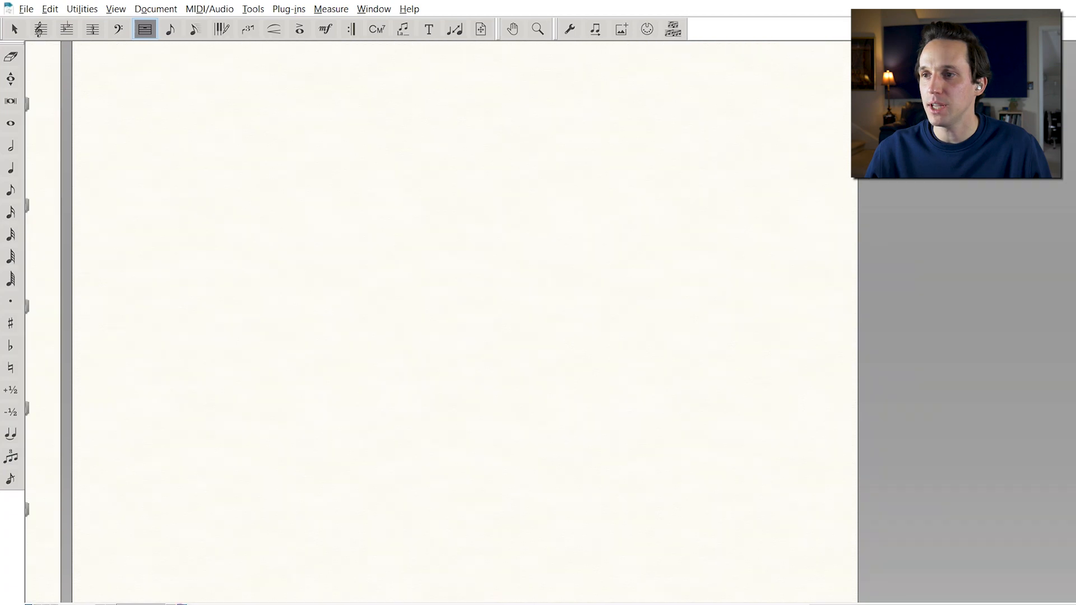
pyautogui.scroll(10, 460, 372)
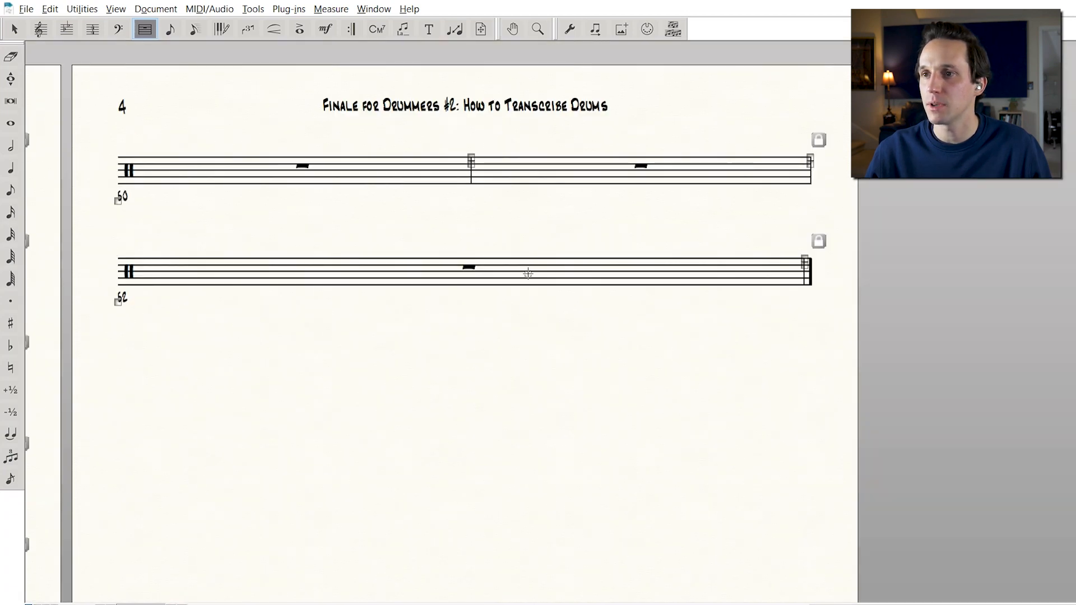
pyautogui.keyDown('shift'); pyautogui.click(528, 274); pyautogui.keyUp('shift')
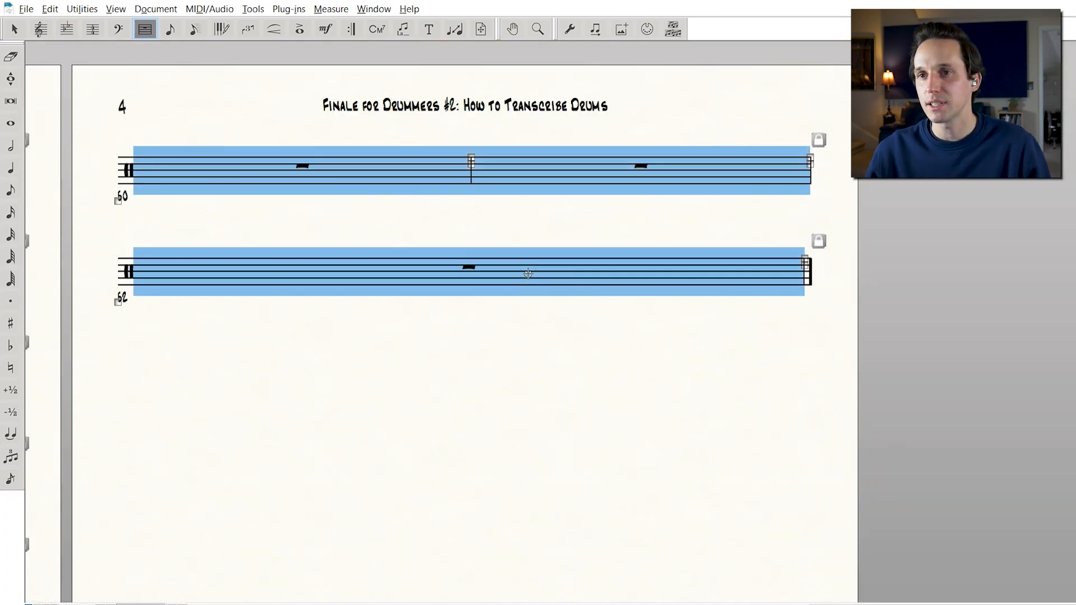
pyautogui.press('Home')
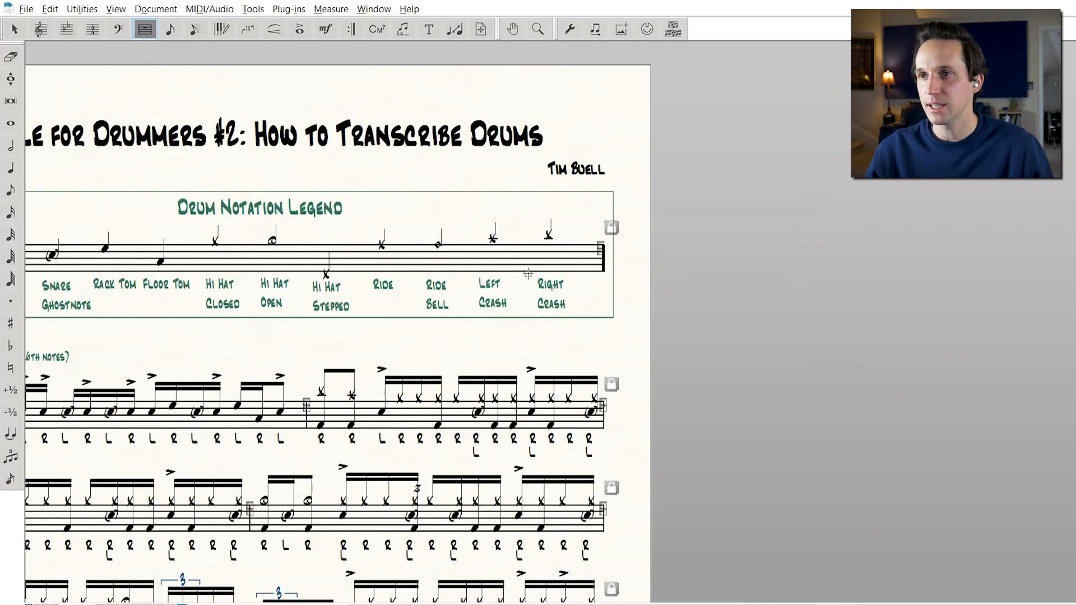
pyautogui.hotkey('ctrl', '-')
pyautogui.hotkey('ctrl', '-')
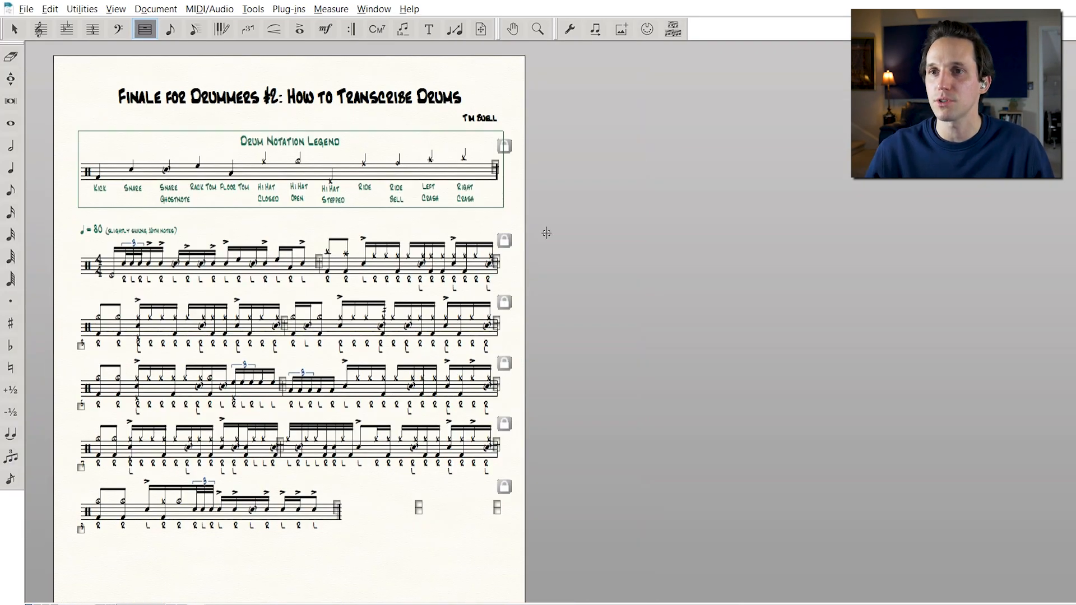